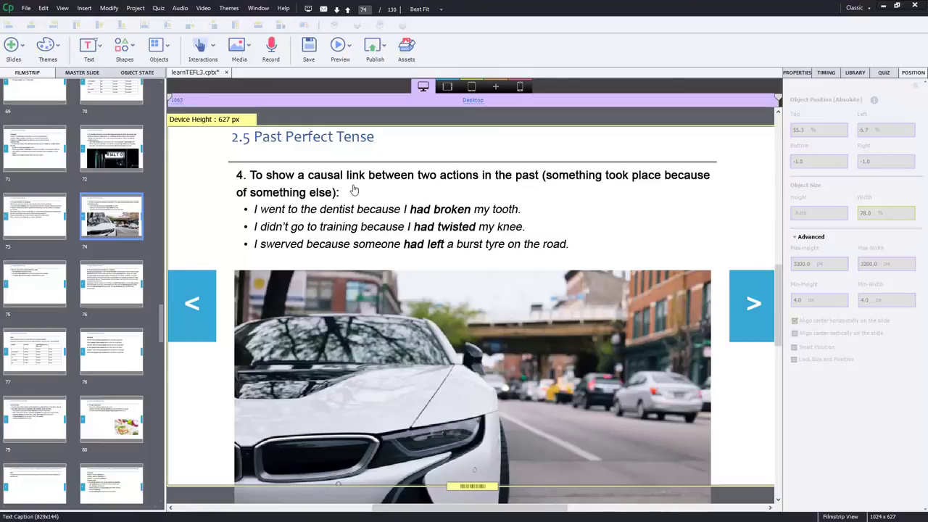
# - Open slide 79, the "2.6 Future Perfect Tense" slide with the common uses
pyautogui.click(39, 424)
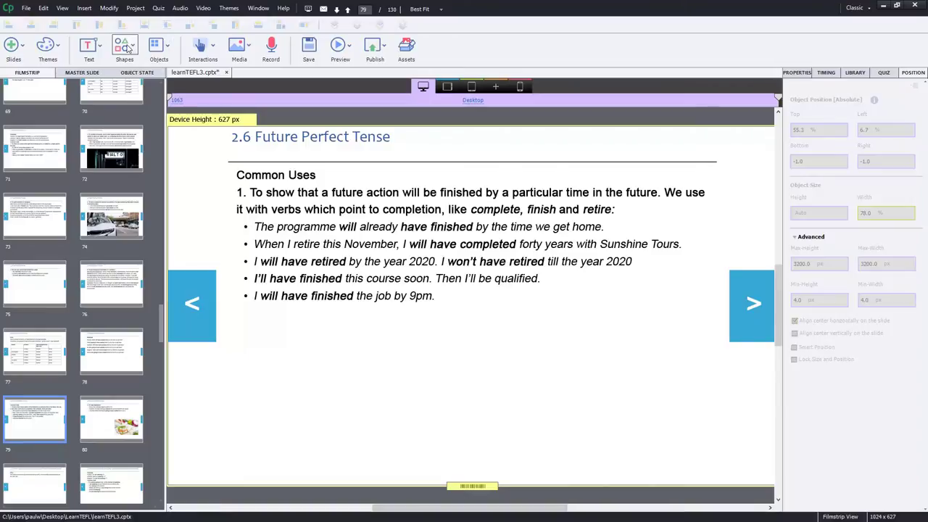
pyautogui.click(43, 8)
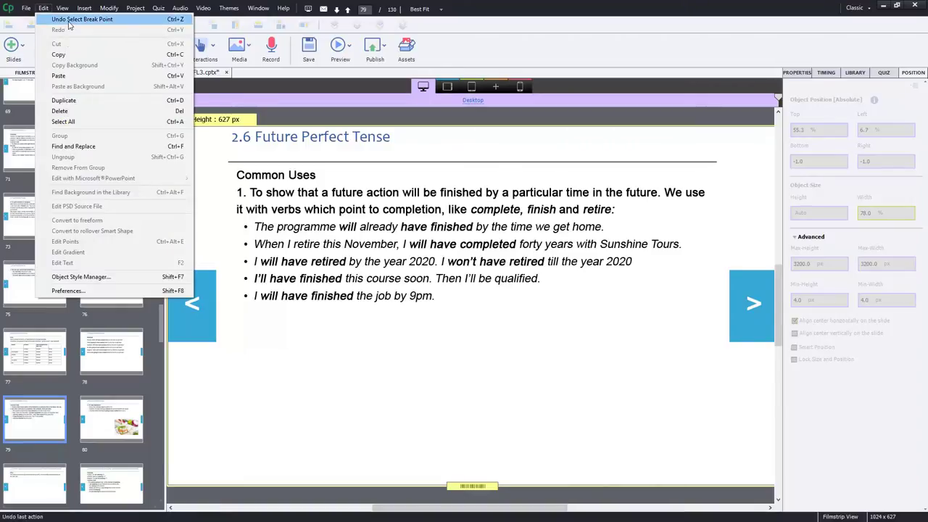
pyautogui.click(484, 349)
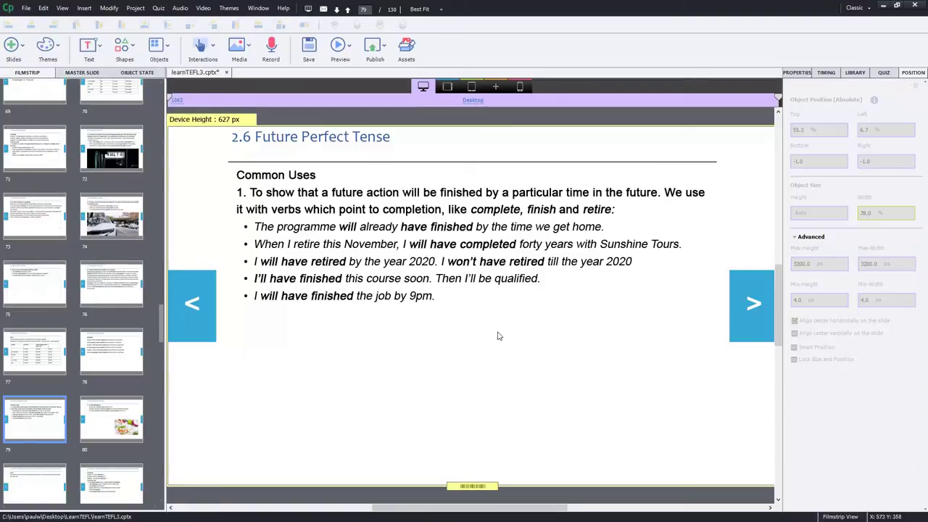
# - Browse the project's library images and place 9ML7MMR8TS.jpg, the woman holding a camera, onto the slide
pyautogui.click(856, 73)
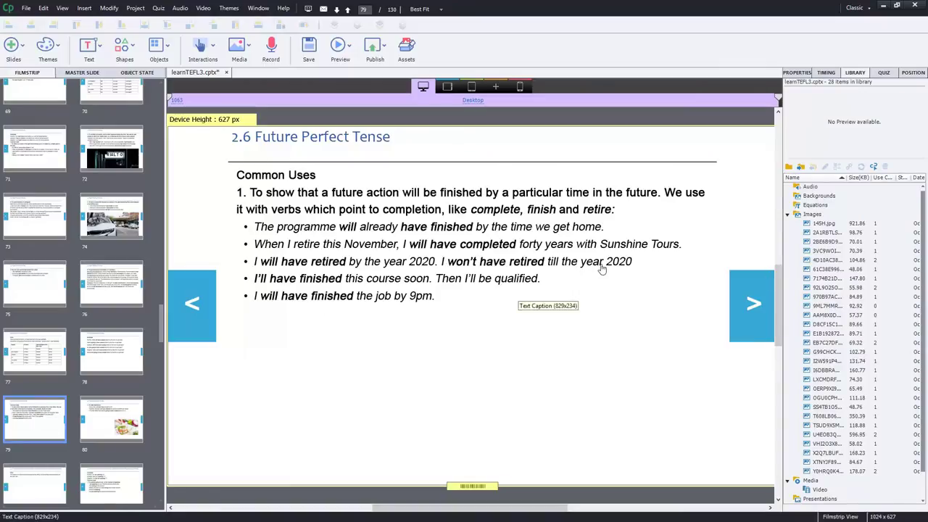
pyautogui.click(831, 225)
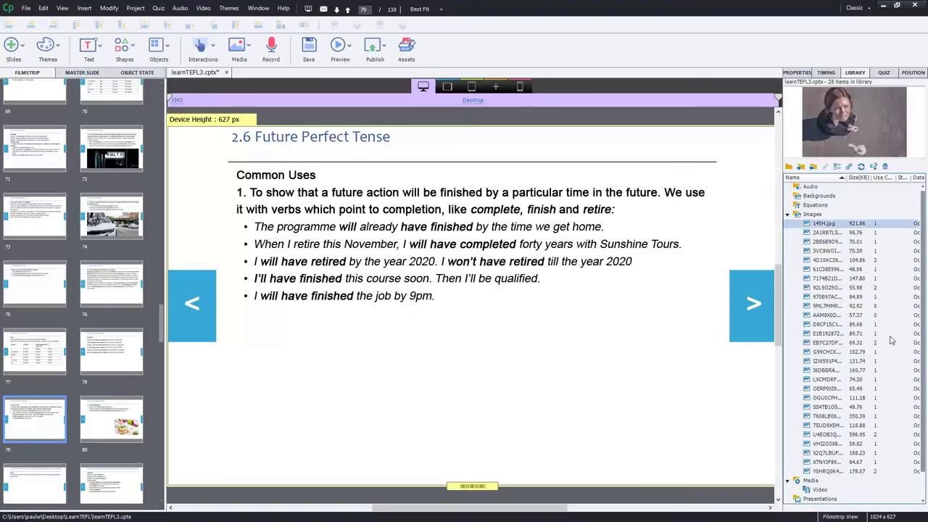
pyautogui.press('Down')
pyautogui.press('Down')
pyautogui.press('Down')
pyautogui.press('Down')
pyautogui.press('Down')
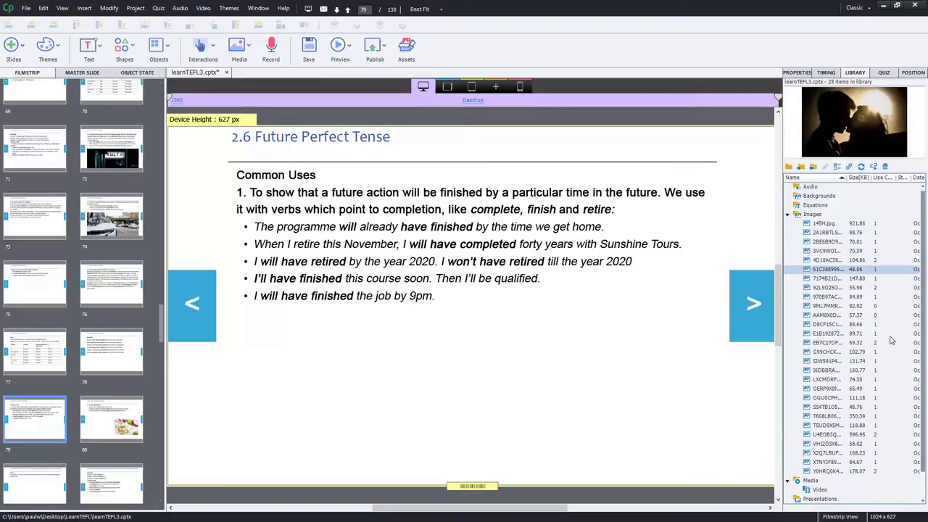
pyautogui.press('Down')
pyautogui.press('Down')
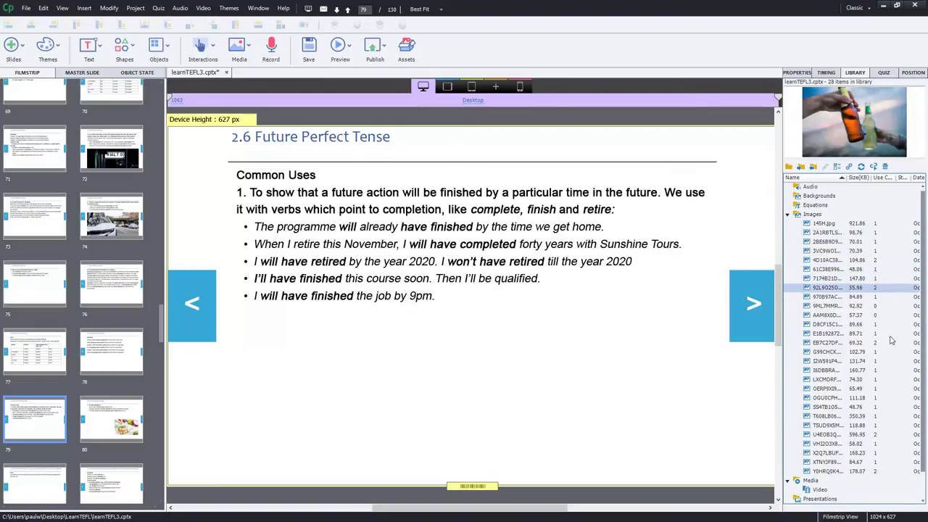
pyautogui.press('Down')
pyautogui.press('Down')
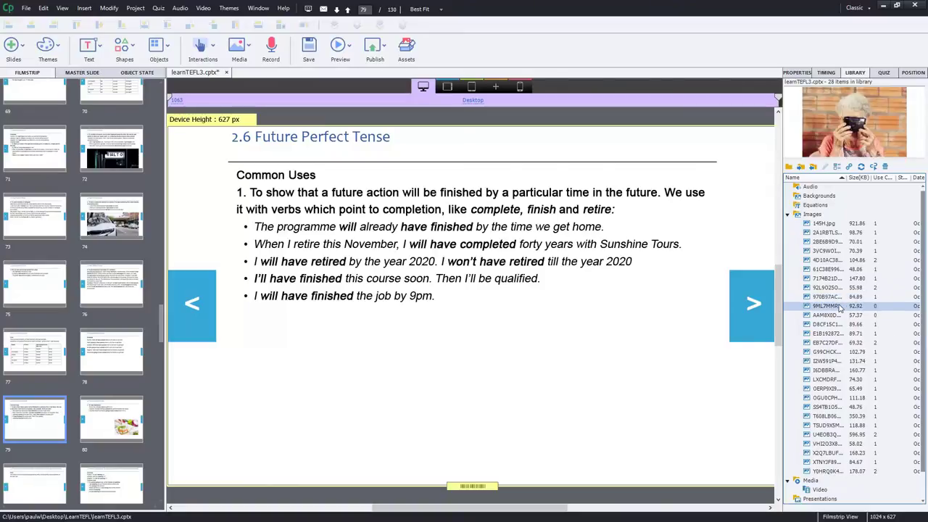
pyautogui.moveTo(837, 306); pyautogui.dragTo(199, 177)
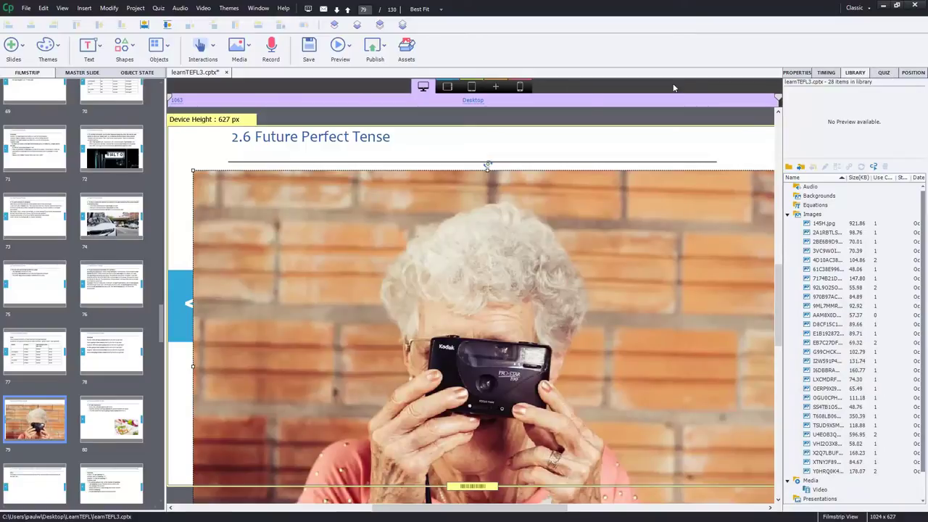
# - Move the camera image below the bullet list and set its top position to 50%
pyautogui.click(912, 72)
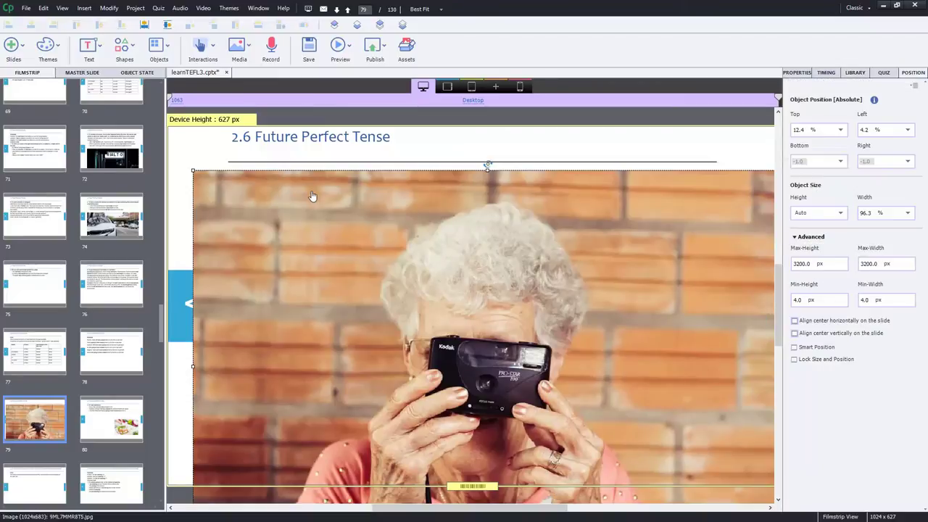
pyautogui.moveTo(310, 190); pyautogui.dragTo(402, 403)
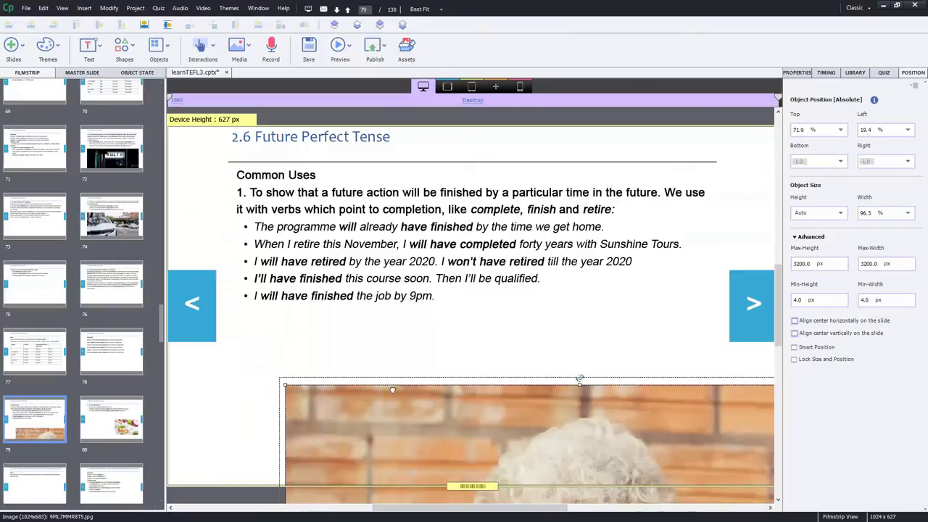
pyautogui.hotkey('ctrl', 'z')
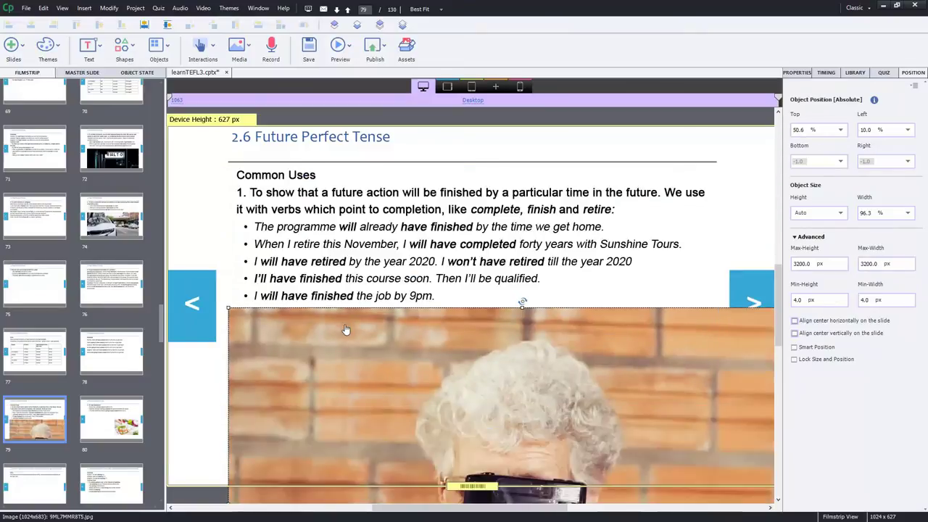
pyautogui.hotkey('ctrl', 'z')
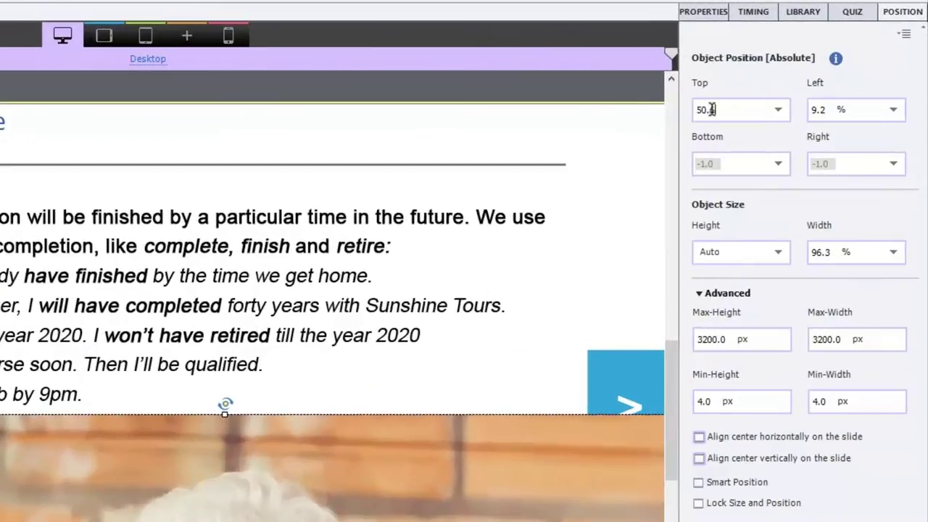
pyautogui.doubleClick(804, 130)
pyautogui.write('50')
pyautogui.press('Return')
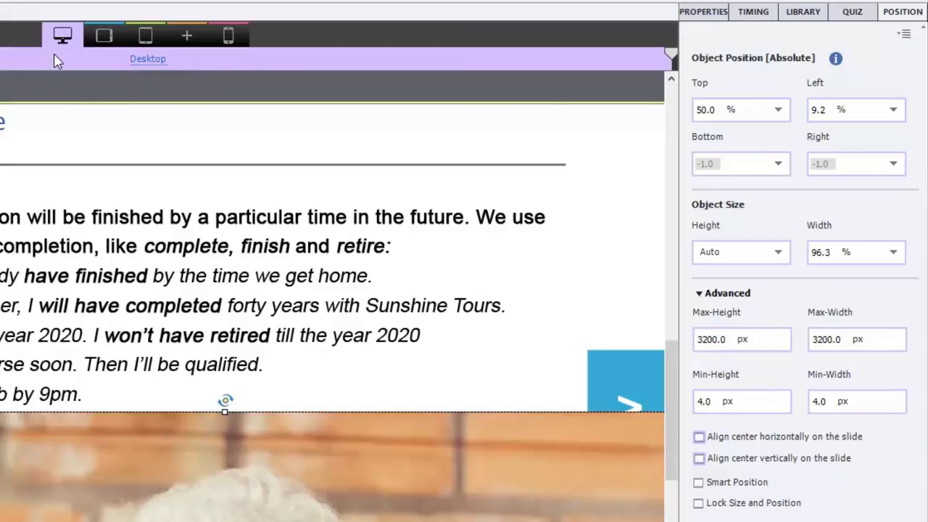
# - Centre the image horizontally on the slide and set its width to 78%
pyautogui.click(110, 38)
pyautogui.click(761, 438)
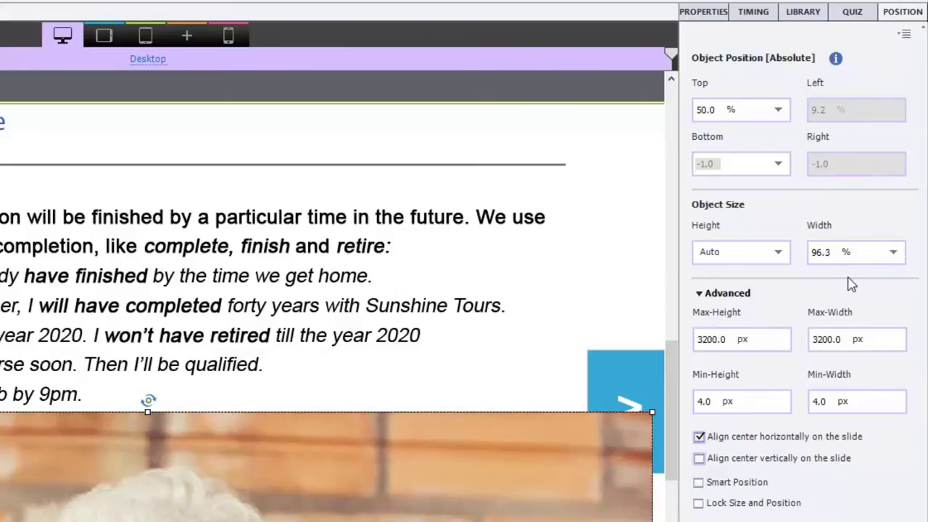
pyautogui.doubleClick(828, 252)
pyautogui.write('78')
pyautogui.press('Return')
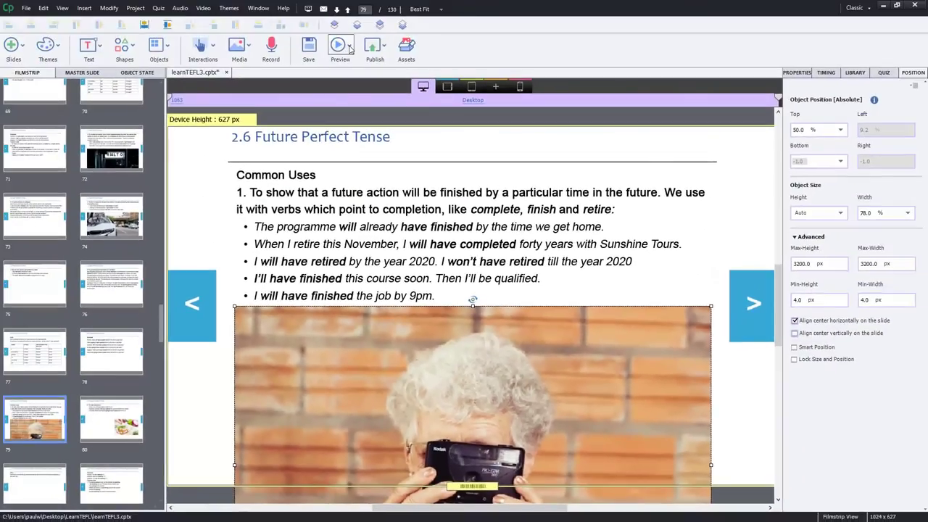
# - Preview the next 5 slides in the browser to check the image placement, and close the preview
pyautogui.click(350, 46)
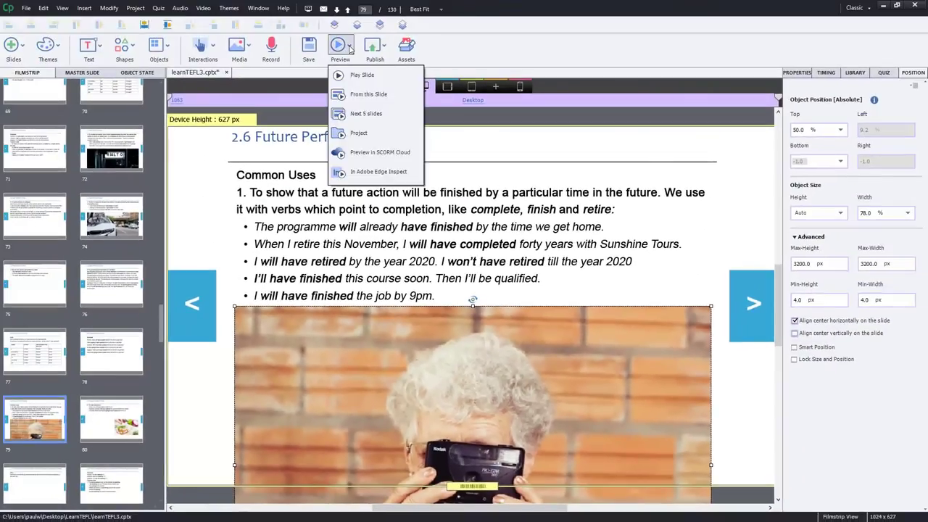
pyautogui.click(361, 116)
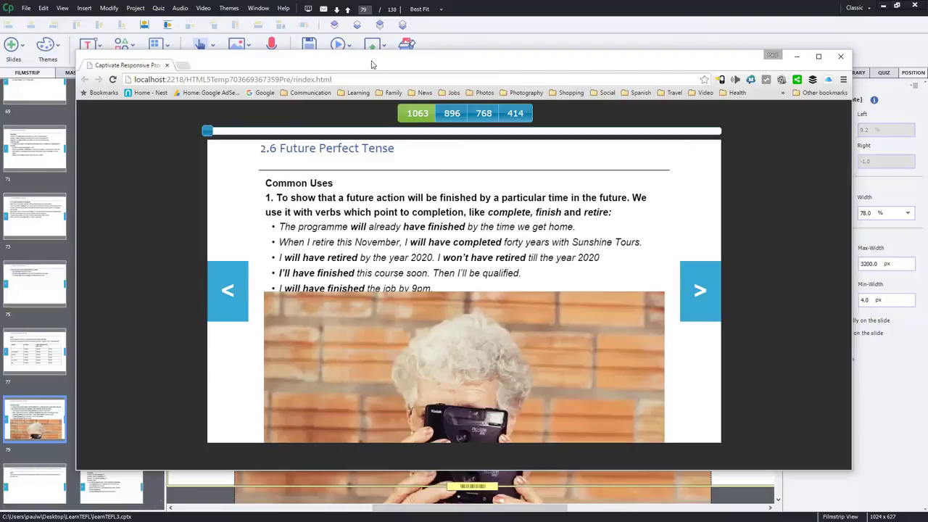
pyautogui.moveTo(372, 65)
pyautogui.mouseDown()
pyautogui.moveTo(404, 208)
pyautogui.moveTo(416, 386)
pyautogui.moveTo(375, 44)
pyautogui.moveTo(368, 73)
pyautogui.mouseUp()
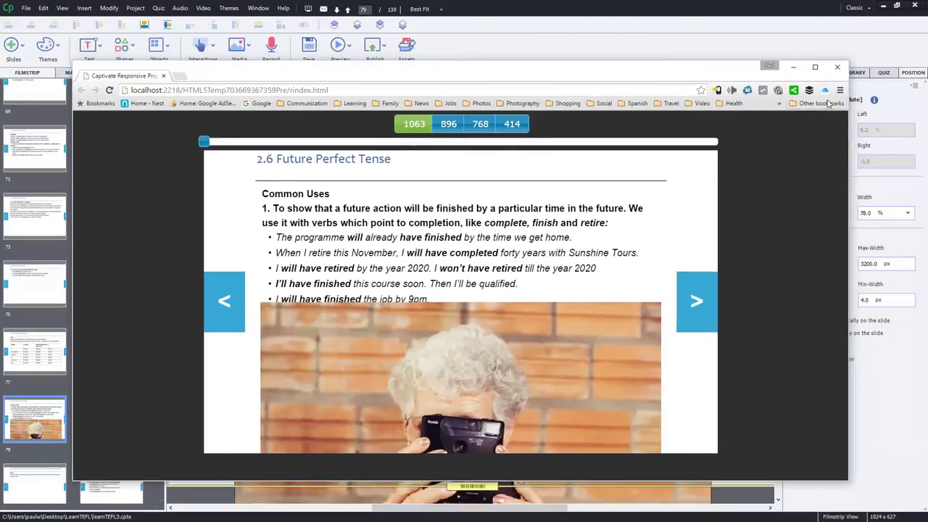
pyautogui.click(837, 67)
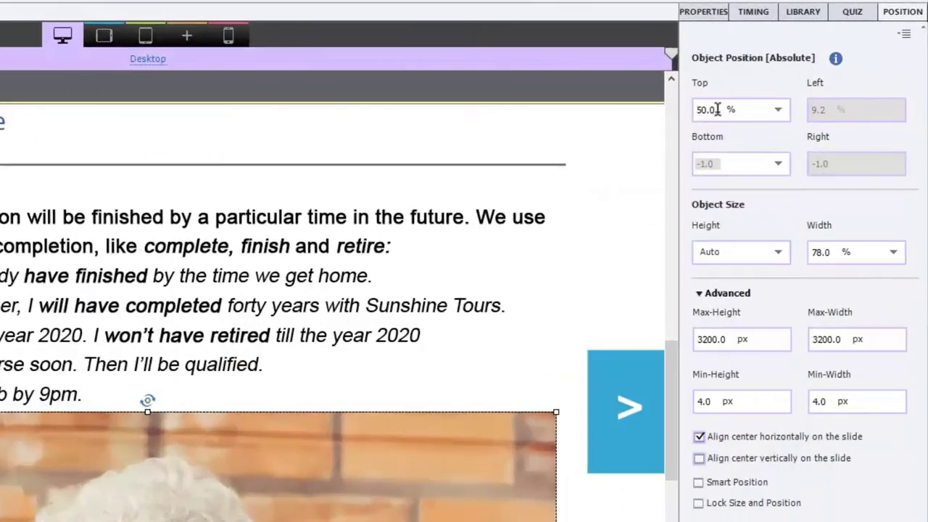
# - Set the image's top position to 52% at the Desktop breakpoint
pyautogui.click(728, 113)
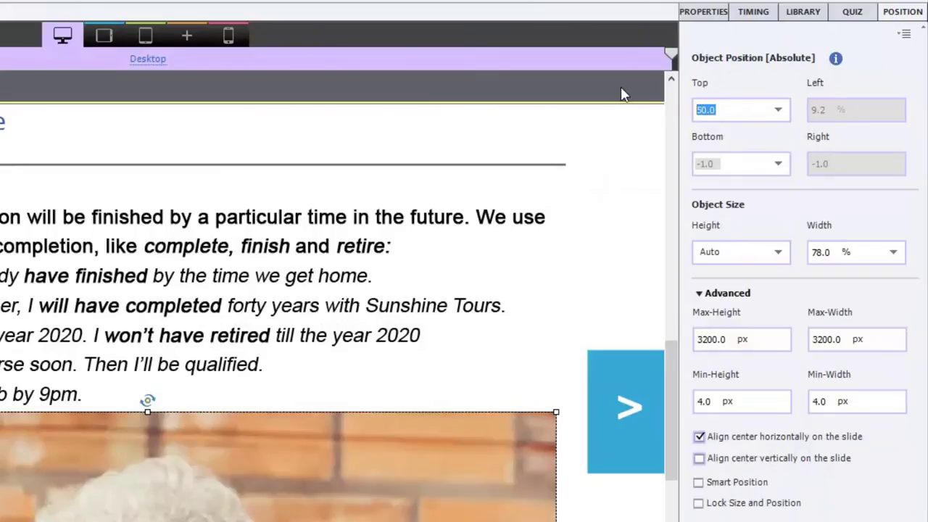
pyautogui.write('52')
pyautogui.press('Return')
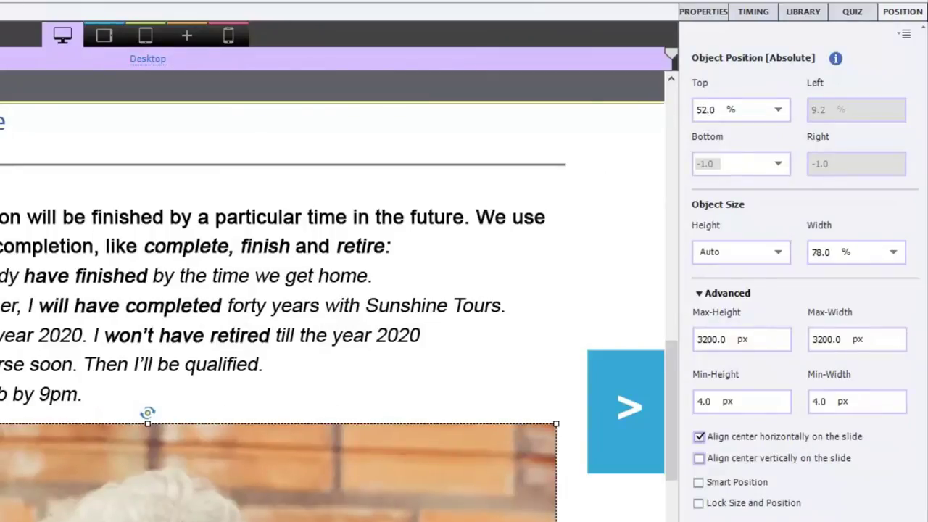
# - Preview the next 5 slides, narrow the preview to the 896 breakpoint to check the layout, and close it
pyautogui.click(340, 47)
pyautogui.click(366, 116)
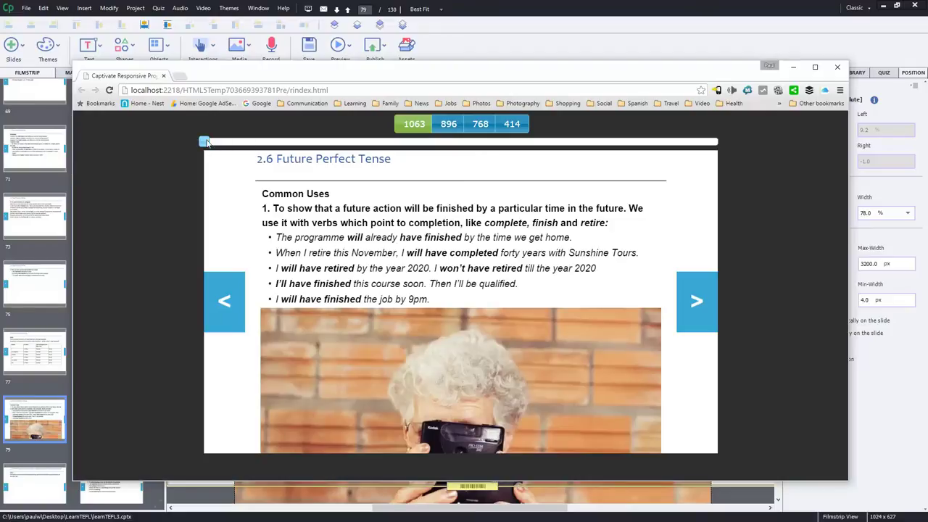
pyautogui.moveTo(206, 142); pyautogui.dragTo(323, 149)
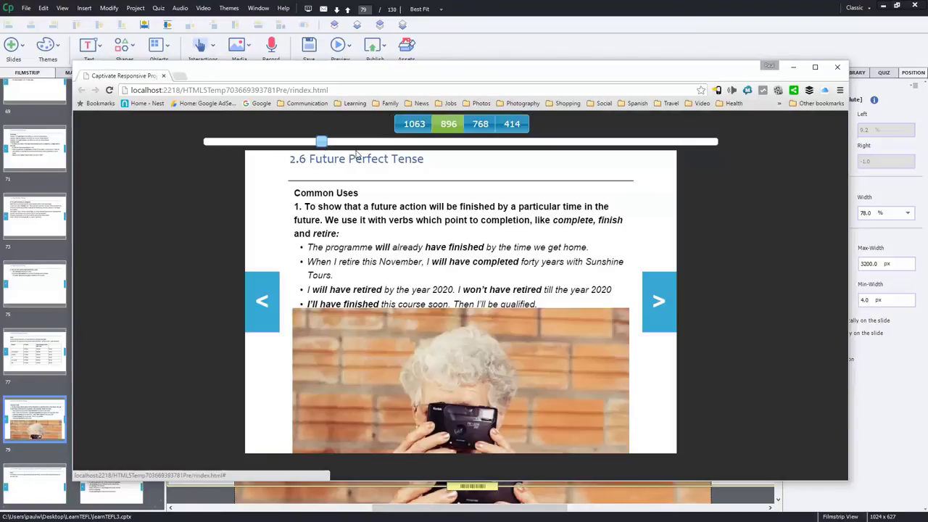
pyautogui.click(839, 68)
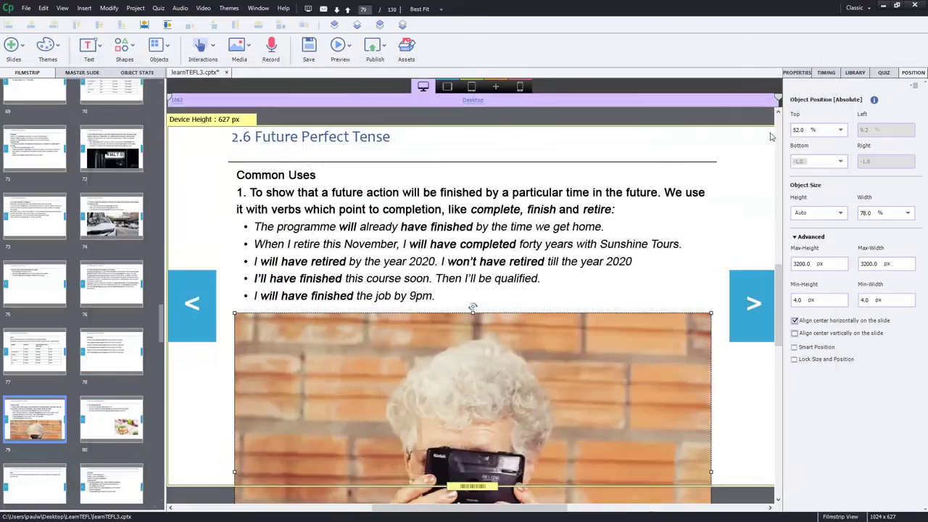
# - At the Custom Tablet breakpoint, set the image's top position to 62%
pyautogui.click(447, 87)
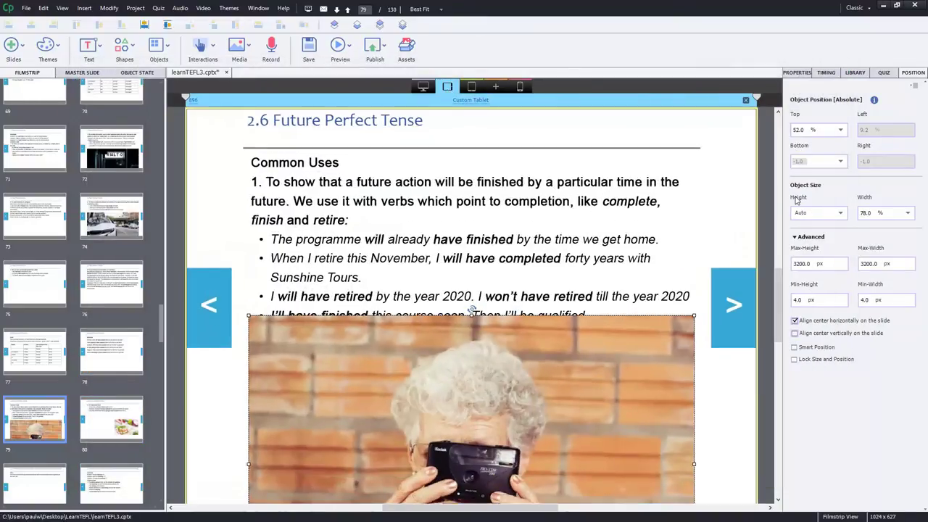
pyautogui.scroll(7, 811, 133)
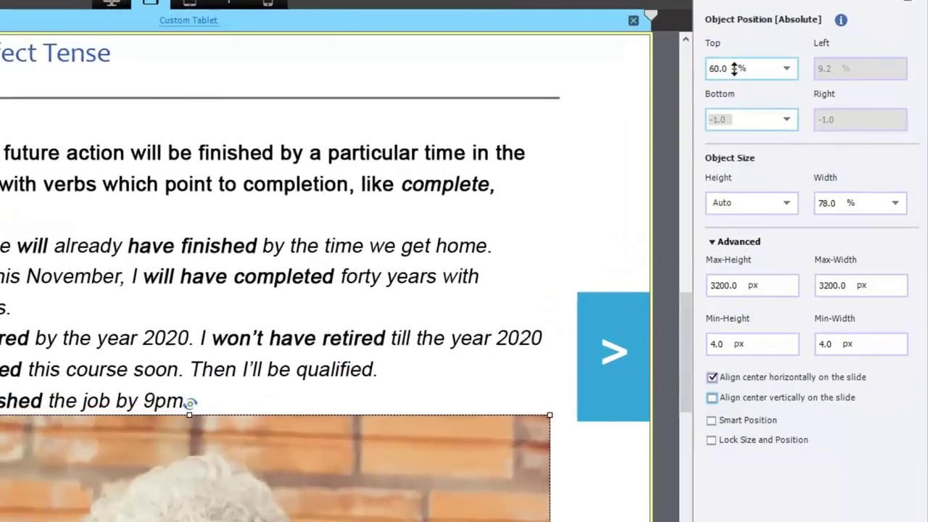
pyautogui.scroll(3, 734, 69)
pyautogui.scroll(-1, 734, 68)
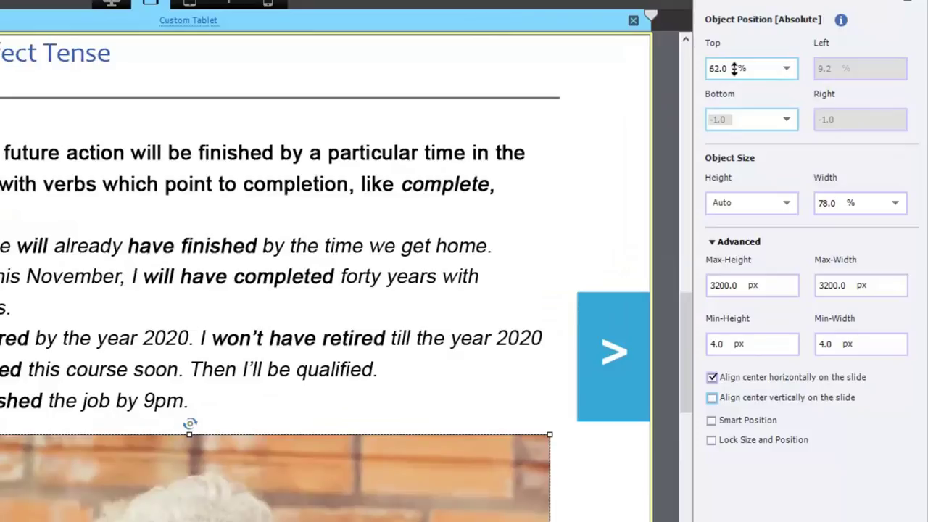
# - Reduce the image's width to 52% at the Custom Tablet breakpoint
pyautogui.moveTo(686, 340); pyautogui.dragTo(687, 386)
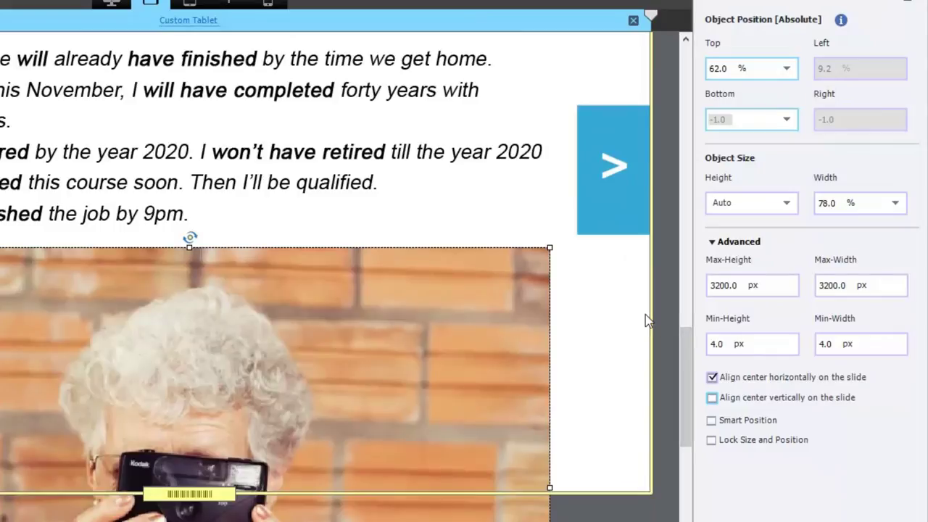
pyautogui.click(831, 203)
pyautogui.moveTo(843, 197); pyautogui.dragTo(840, 201)
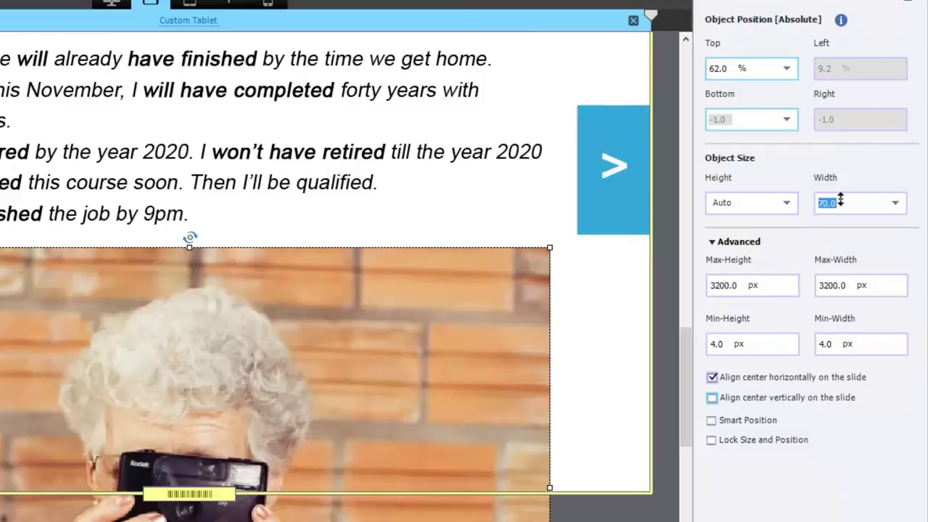
pyautogui.click(780, 203)
pyautogui.press('Escape')
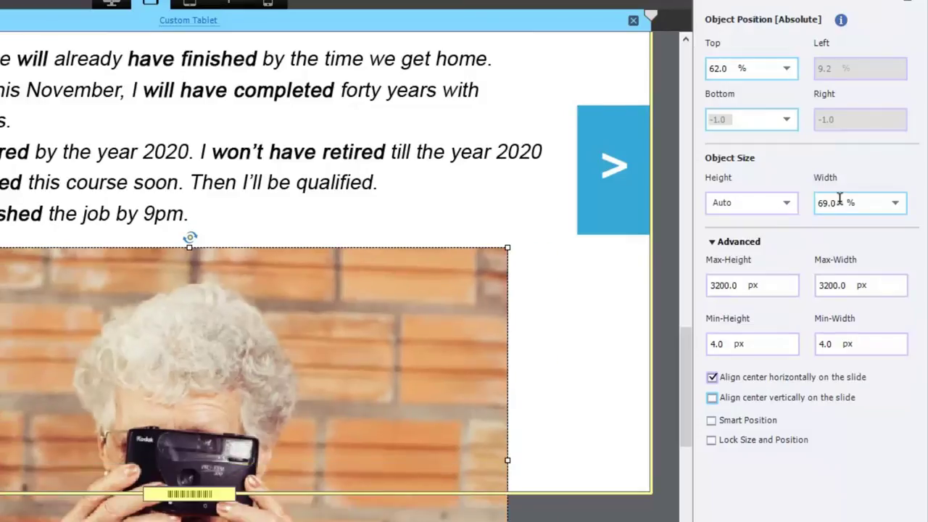
pyautogui.moveTo(840, 202); pyautogui.dragTo(839, 203)
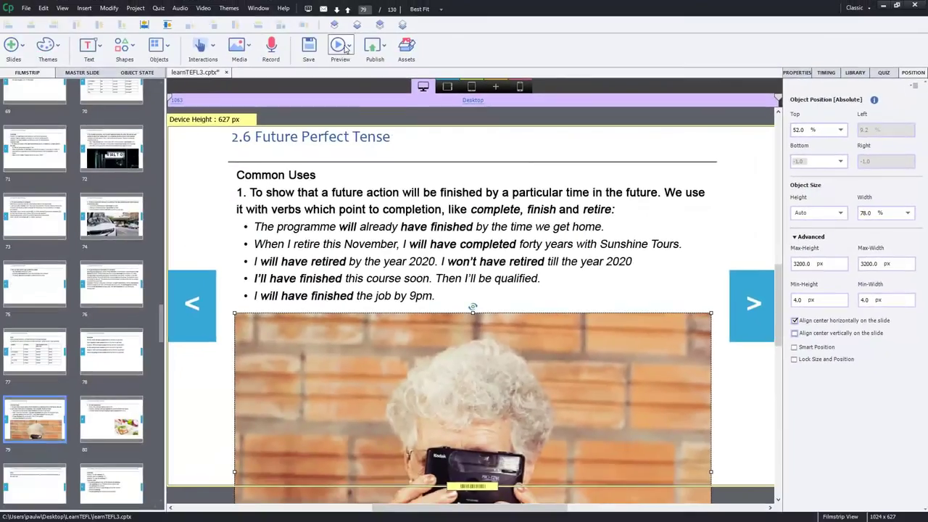
# - Preview the next 5 slides from the Desktop view, shrink the preview through the narrower breakpoints, and close it
pyautogui.click(338, 45)
pyautogui.click(355, 109)
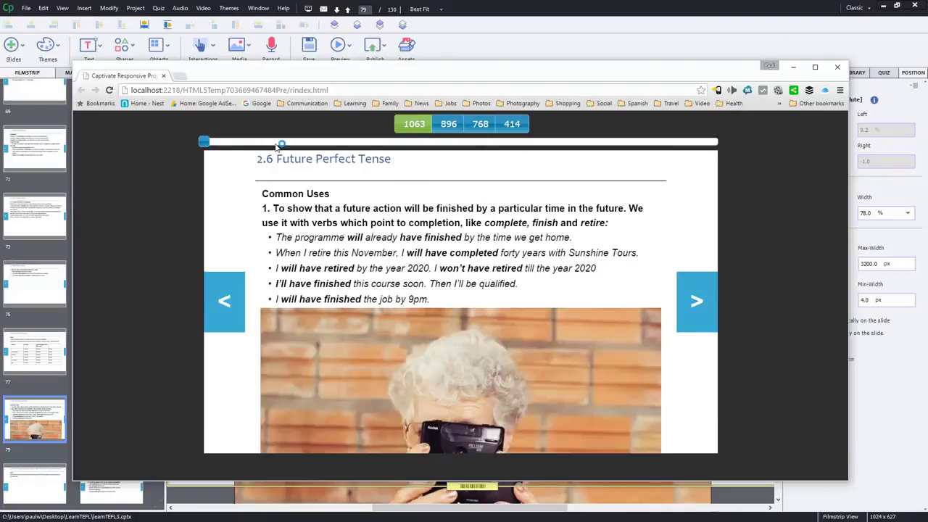
pyautogui.moveTo(206, 143); pyautogui.dragTo(545, 153)
pyautogui.click(837, 68)
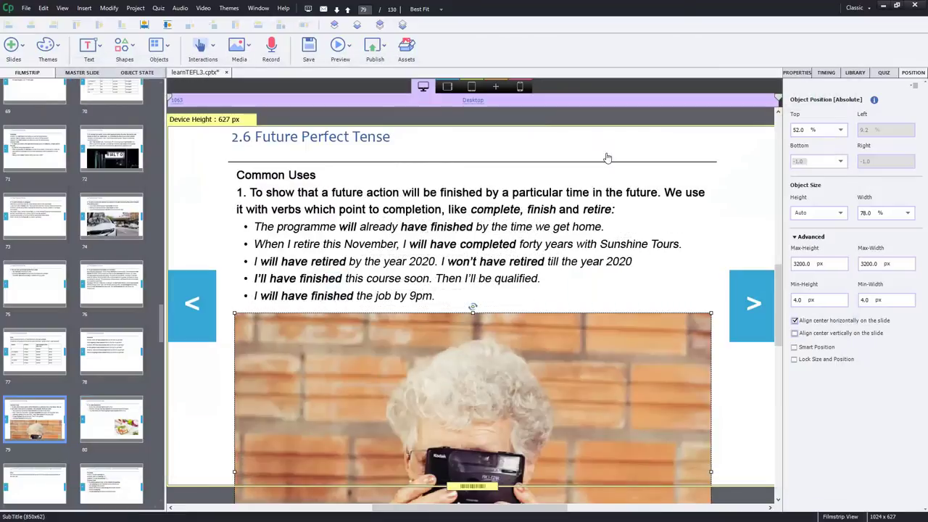
# - At the Tablet Portrait breakpoint, position the image from its bottom edge instead of its top and set the bottom position to 3%
pyautogui.click(471, 87)
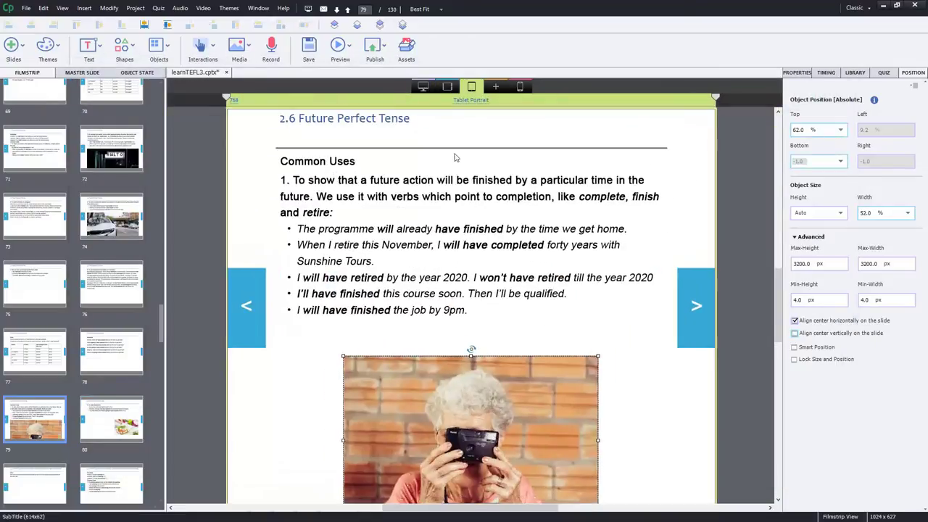
pyautogui.click(440, 263)
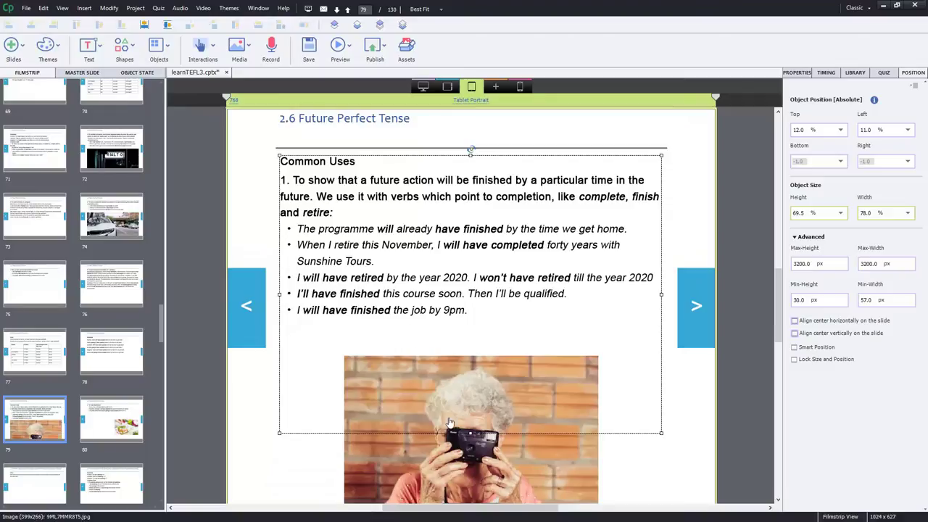
pyautogui.scroll(-3, 779, 323)
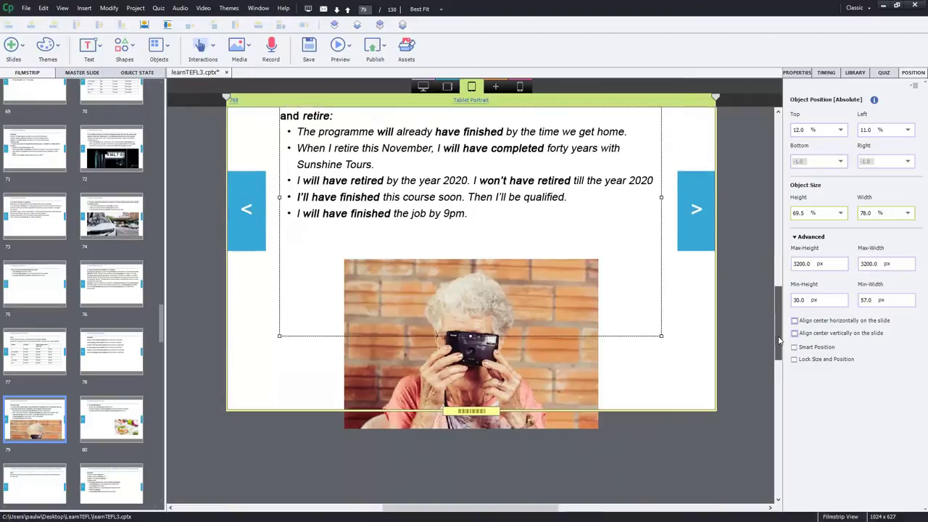
pyautogui.click(571, 375)
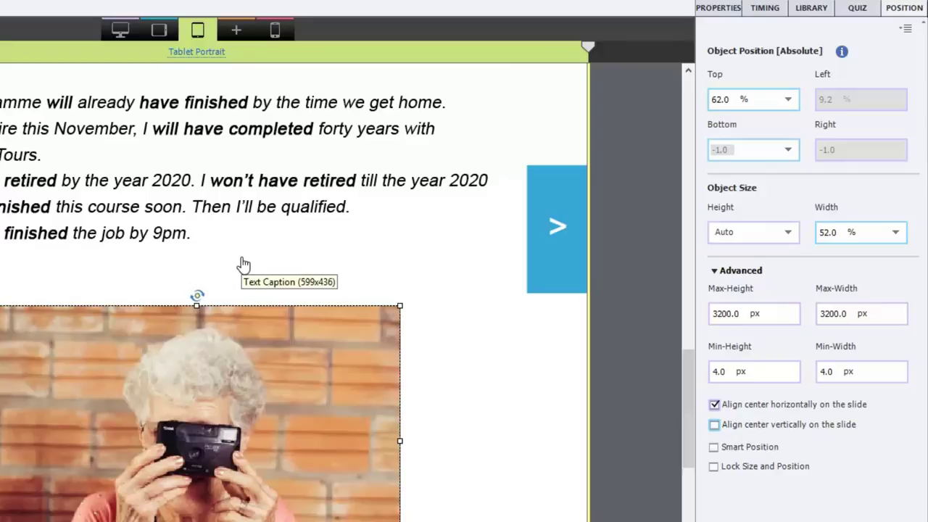
pyautogui.click(788, 149)
pyautogui.click(721, 172)
pyautogui.click(729, 149)
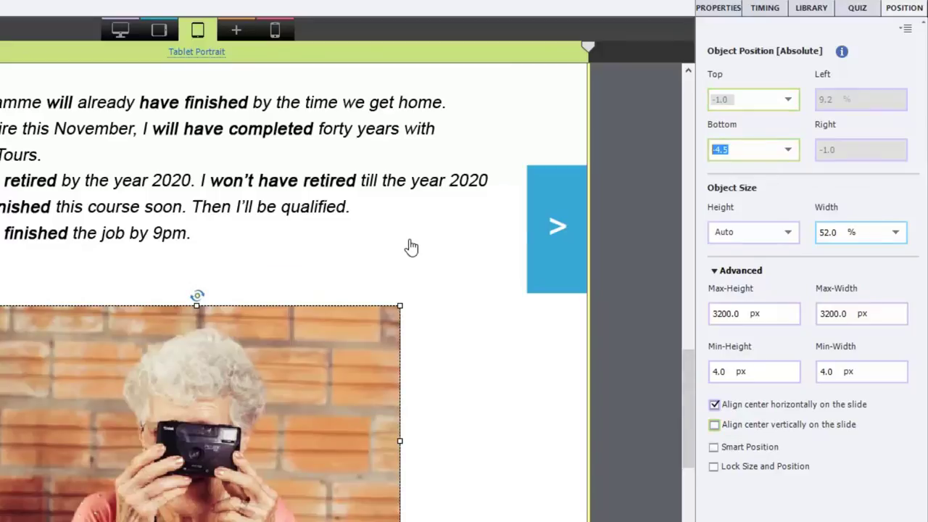
pyautogui.press('Return')
pyautogui.click(724, 152)
pyautogui.press('Return')
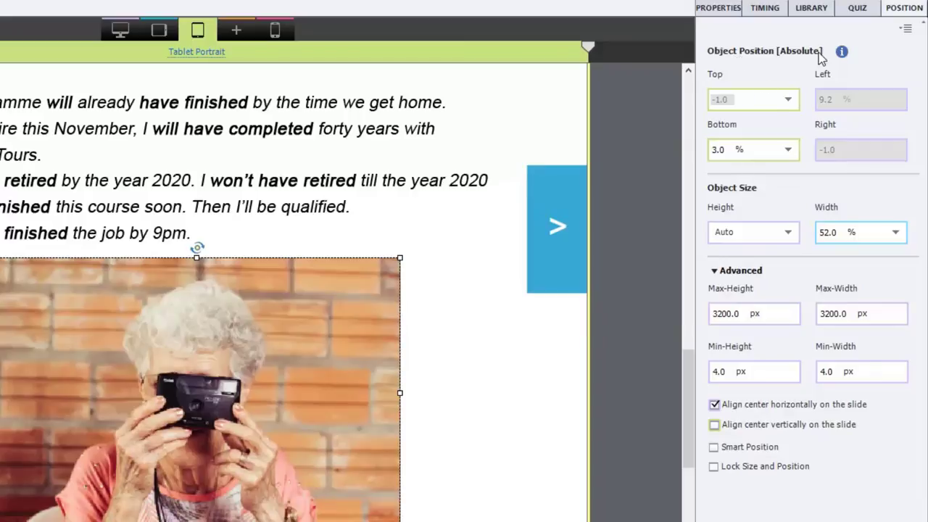
# - Preview slide 79 from the Desktop view, shrink the preview down to the 414 breakpoint, and close it
pyautogui.click(121, 29)
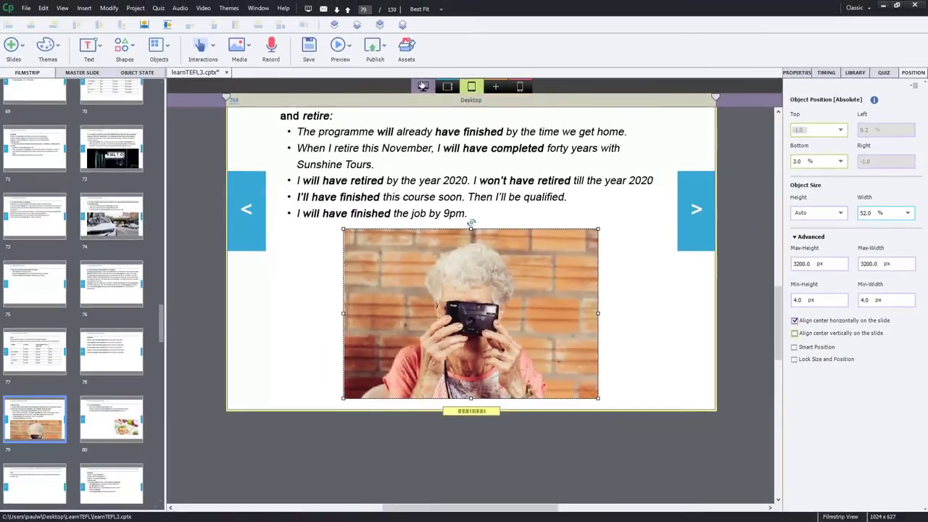
pyautogui.click(422, 86)
pyautogui.click(340, 46)
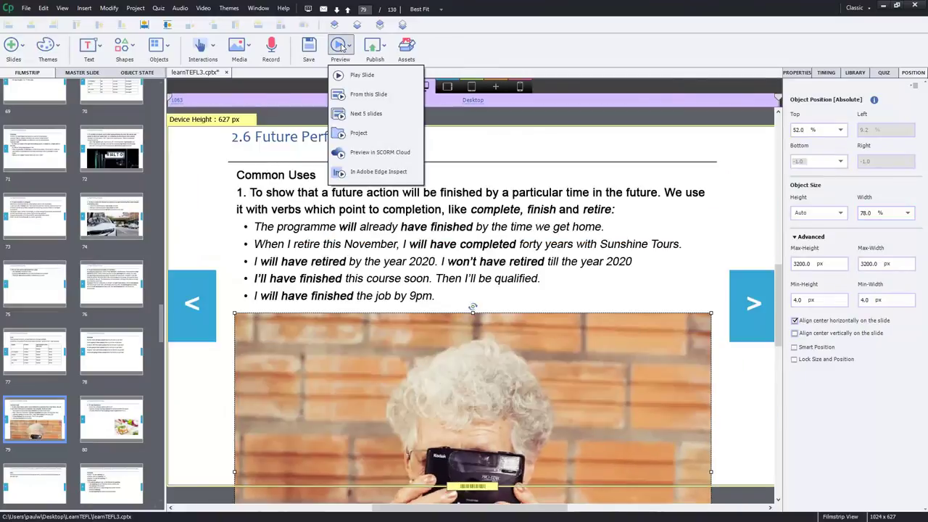
pyautogui.click(357, 133)
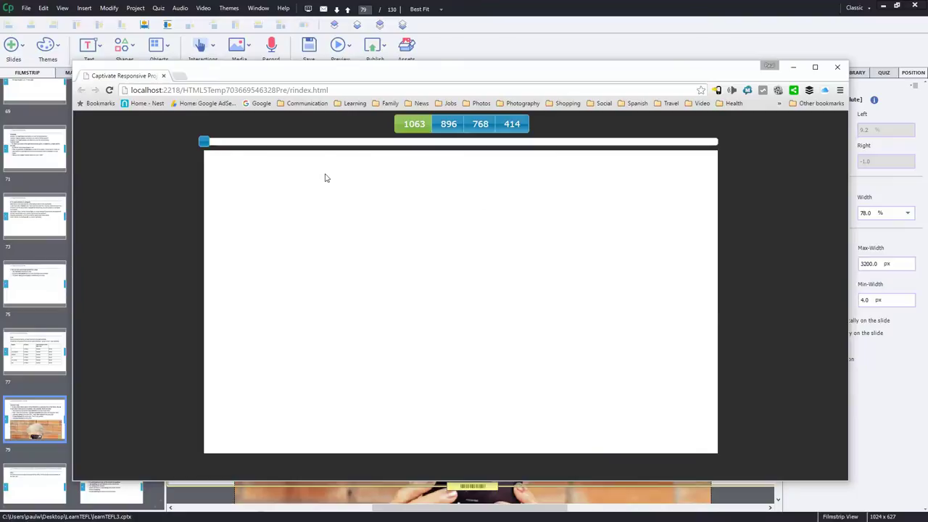
pyautogui.moveTo(204, 141); pyautogui.dragTo(720, 150)
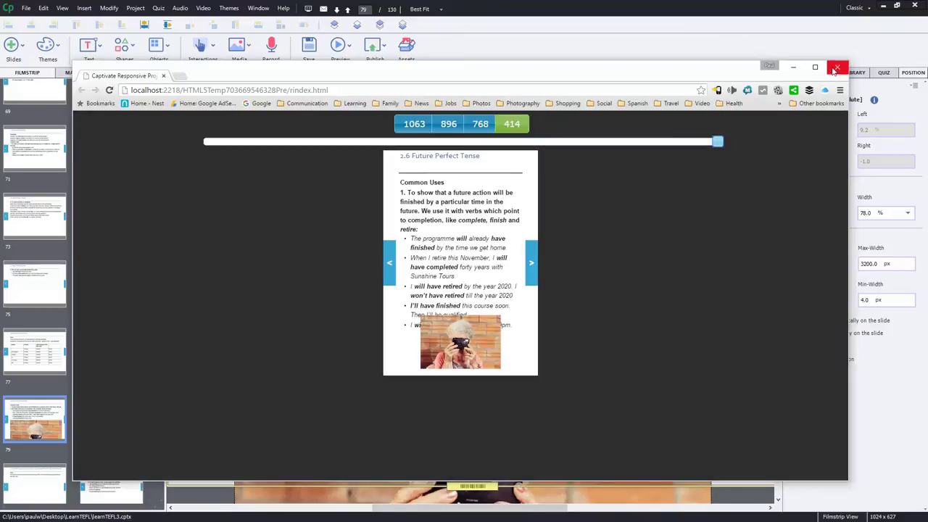
pyautogui.click(837, 67)
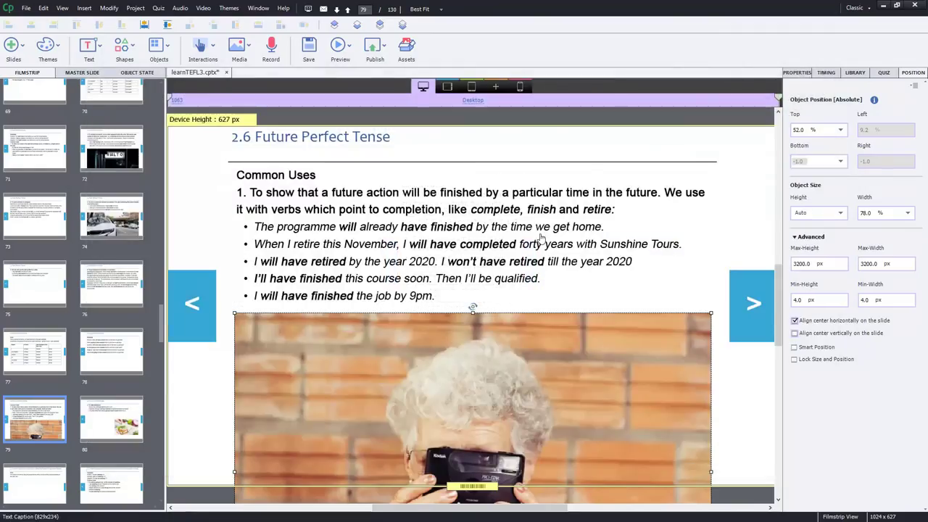
# - At Tablet Portrait, turn off the image's horizontal centring and move it off the slide's right side, at about 102.5% left and 55.3% bottom
pyautogui.click(471, 86)
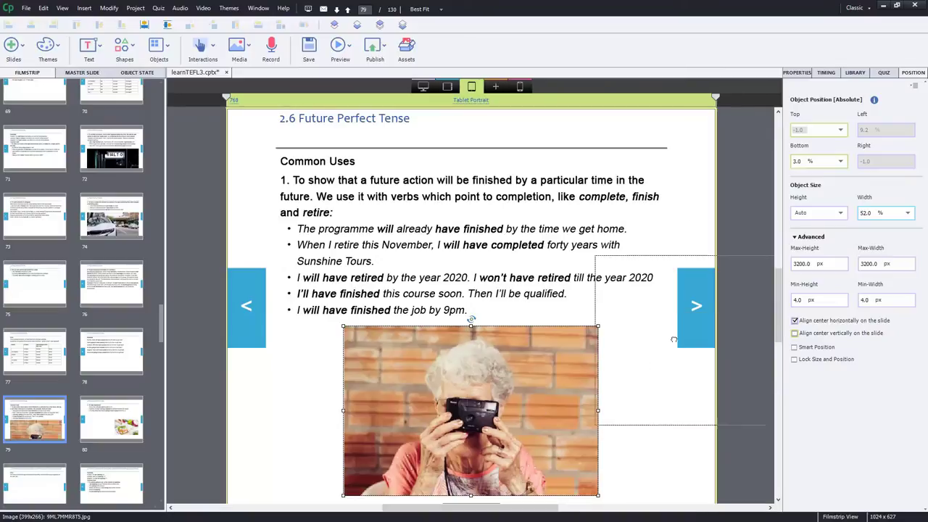
pyautogui.moveTo(365, 451); pyautogui.dragTo(365, 248)
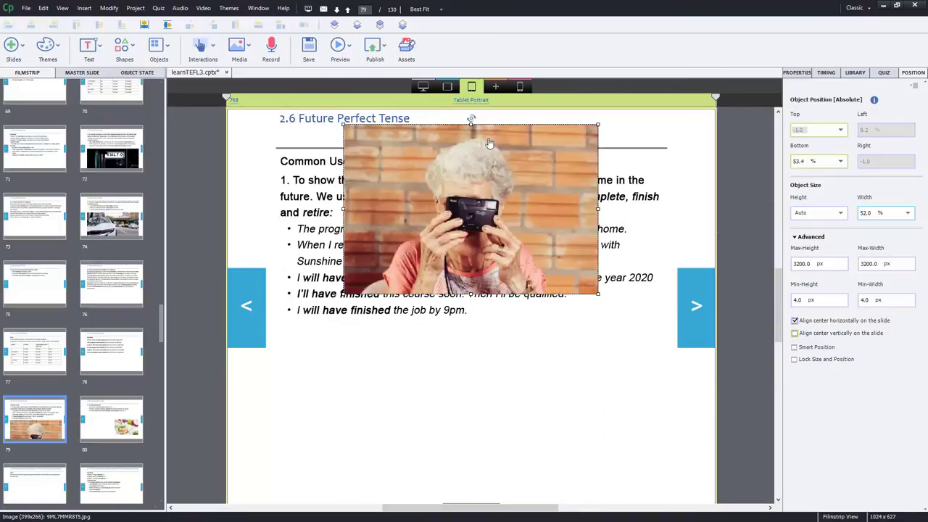
pyautogui.click(794, 320)
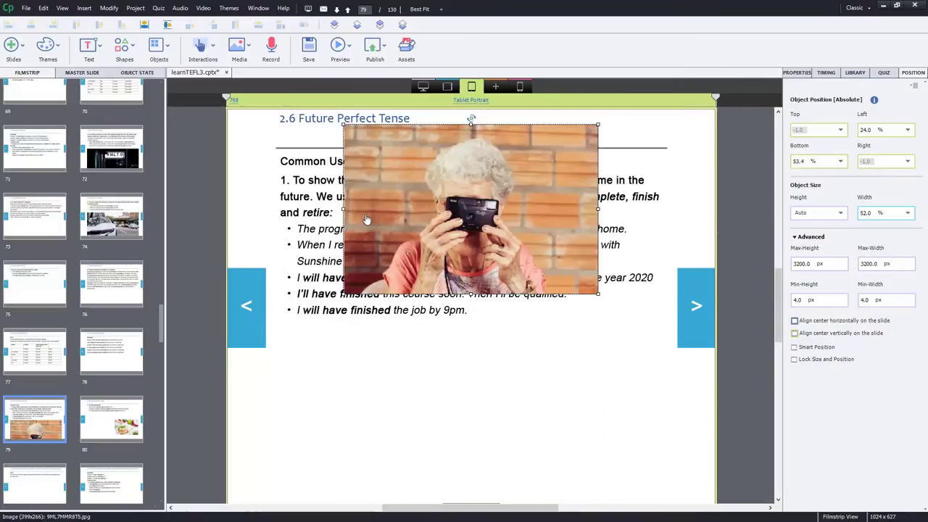
pyautogui.moveTo(677, 274); pyautogui.dragTo(747, 209)
# - Check the Mobile Portrait and Custom Tablet views, preview the next 5 slides from Desktop down to the 768 breakpoint, and close the preview
pyautogui.click(520, 86)
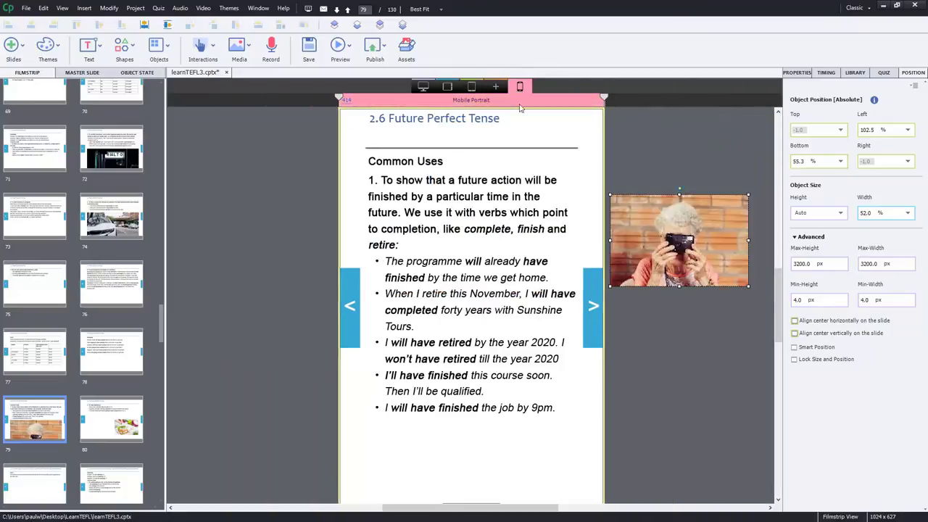
pyautogui.click(447, 86)
pyautogui.click(424, 87)
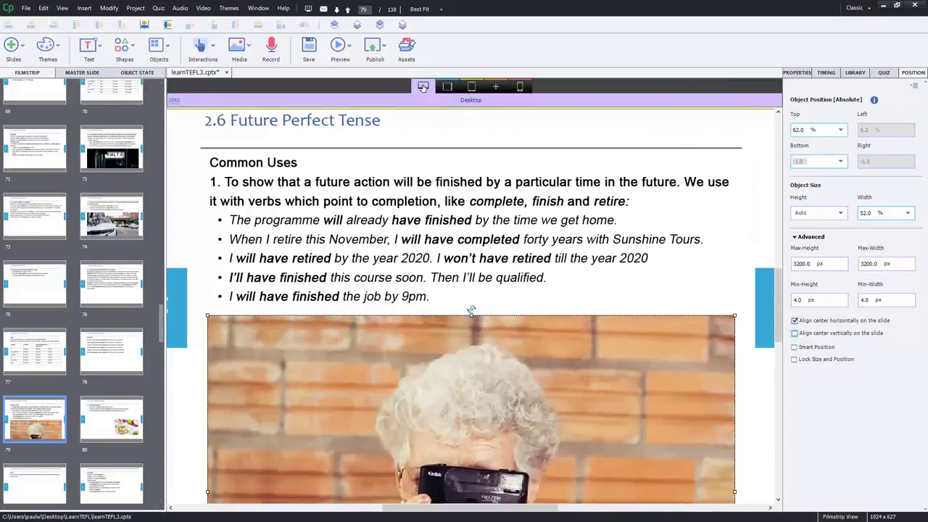
pyautogui.click(343, 45)
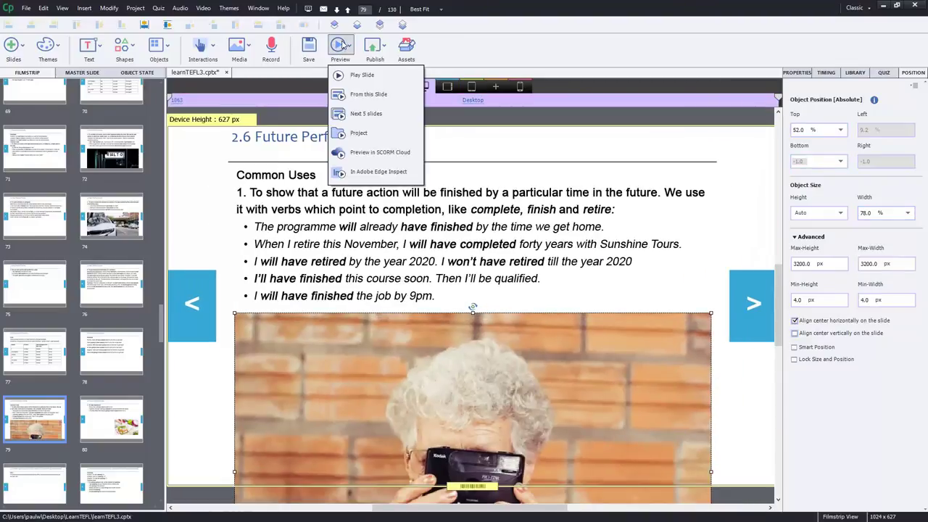
pyautogui.click(352, 114)
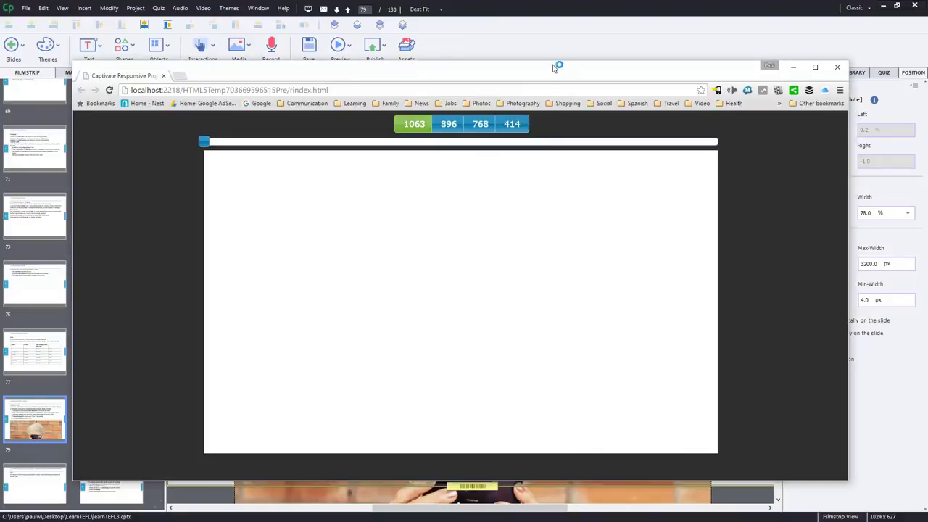
pyautogui.moveTo(553, 60); pyautogui.dragTo(541, 24)
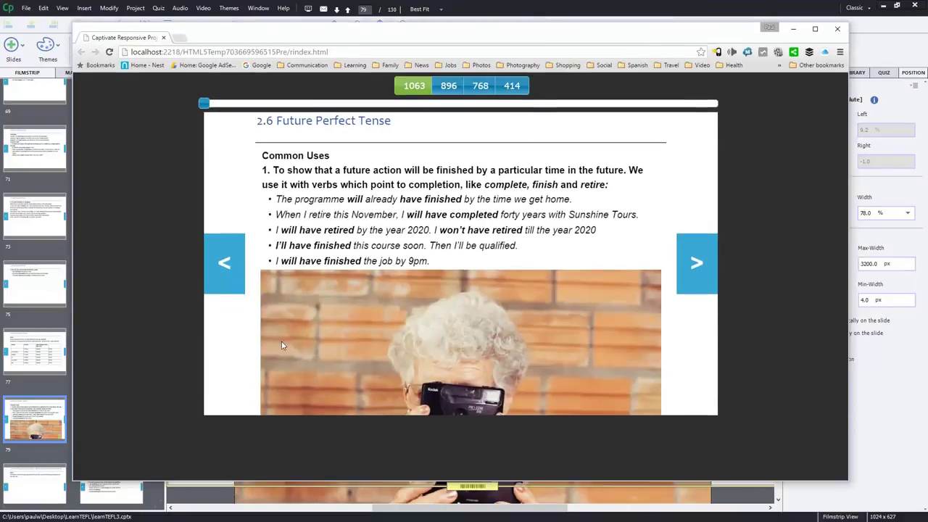
pyautogui.moveTo(207, 105); pyautogui.dragTo(648, 118)
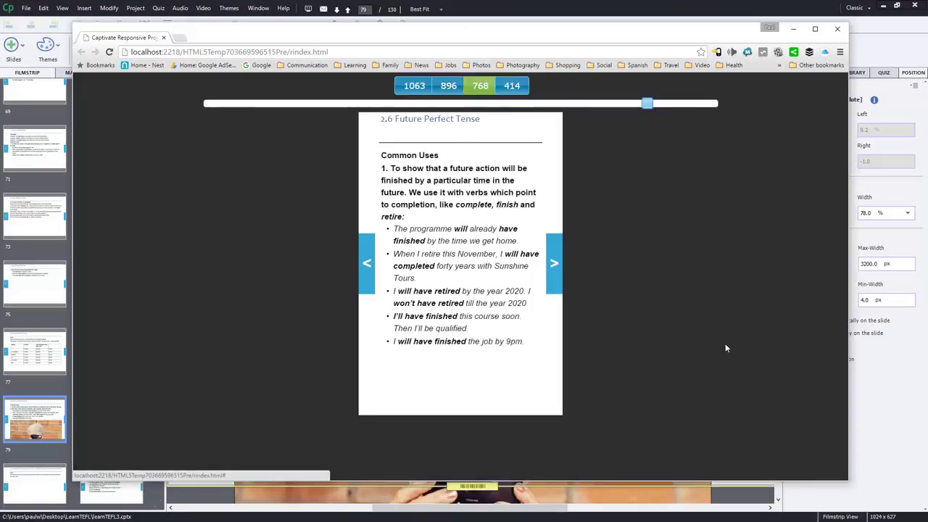
pyautogui.click(840, 31)
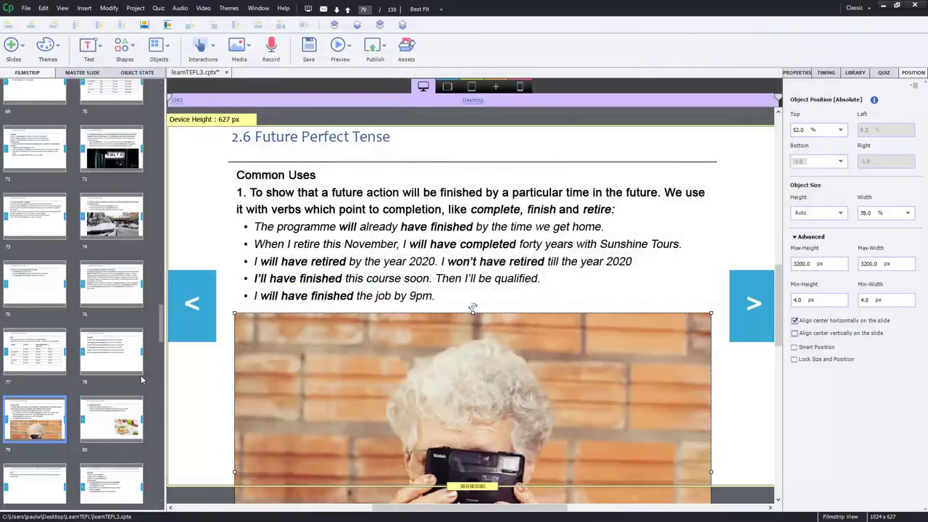
# - Cut the existing food image from slide 80
pyautogui.click(114, 420)
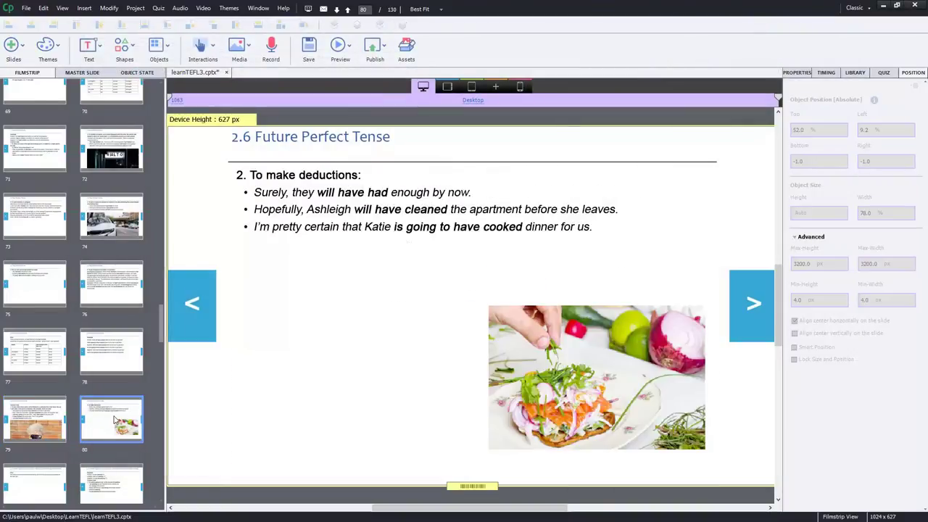
pyautogui.rightClick(588, 376)
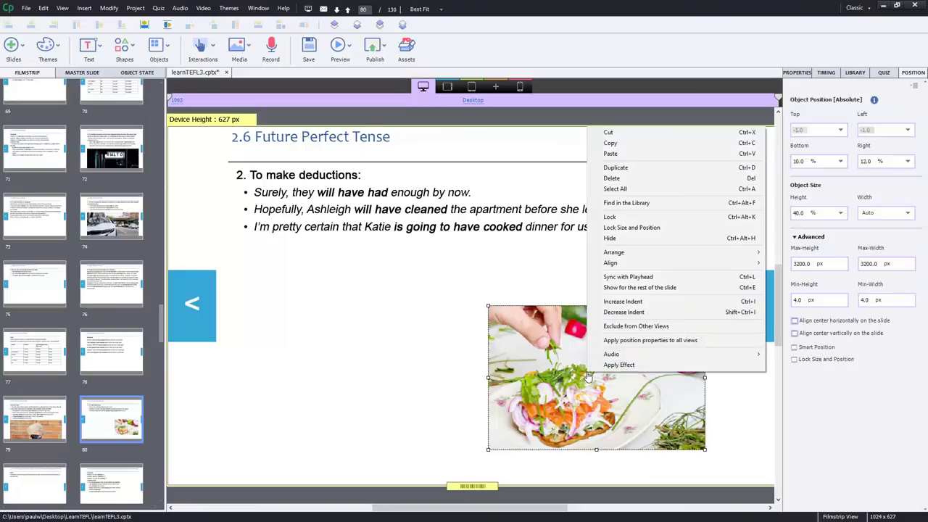
pyautogui.click(610, 132)
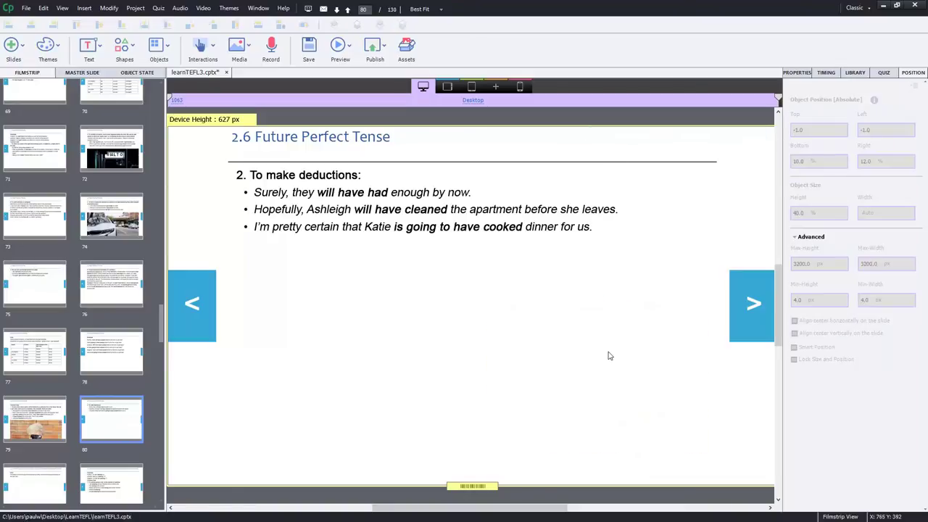
# - Find the food image 4D10AC38B0.jpg in the project library and place it on slide 80 below the bullet text
pyautogui.click(856, 73)
pyautogui.click(827, 224)
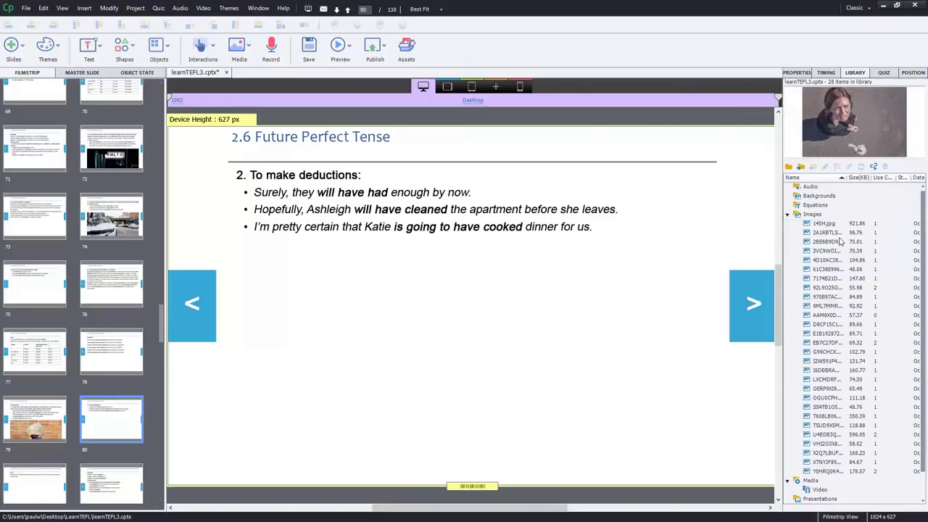
pyautogui.press('Down')
pyautogui.press('Down')
pyautogui.press('Down')
pyautogui.press('Down')
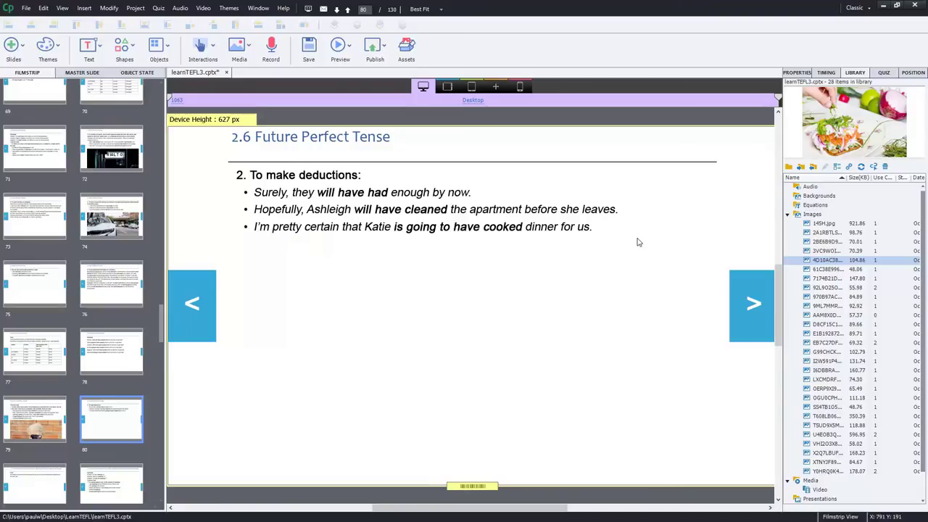
pyautogui.moveTo(819, 261); pyautogui.dragTo(248, 257)
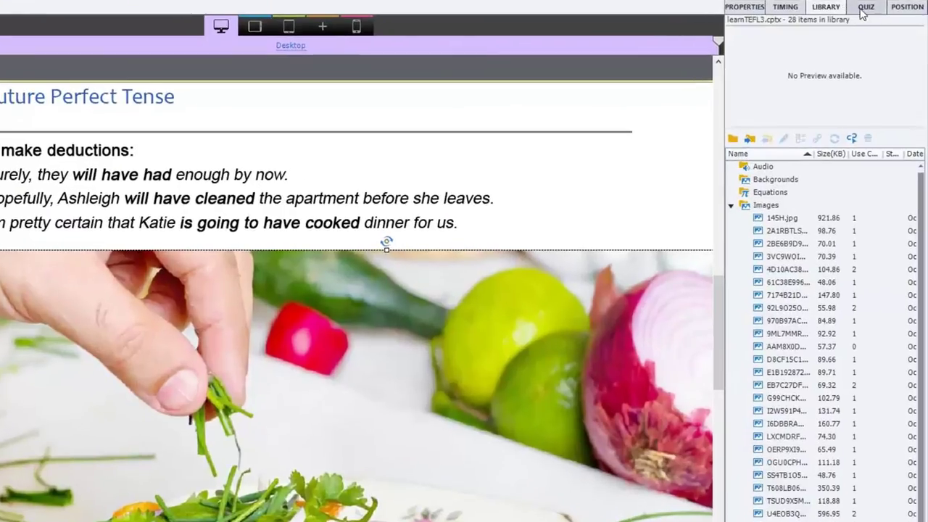
# - Set the food image's width to 78% at the Desktop breakpoint and center it horizontally on the slide
pyautogui.click(901, 7)
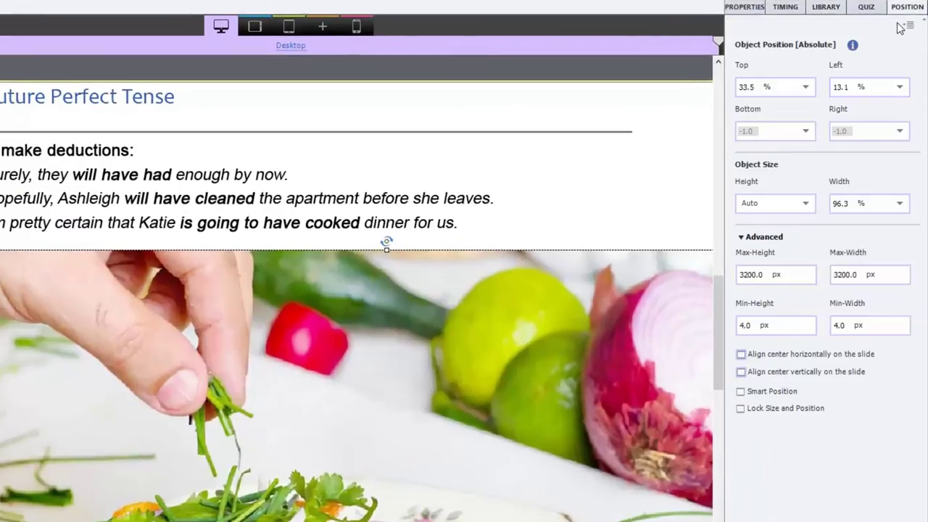
pyautogui.doubleClick(849, 203)
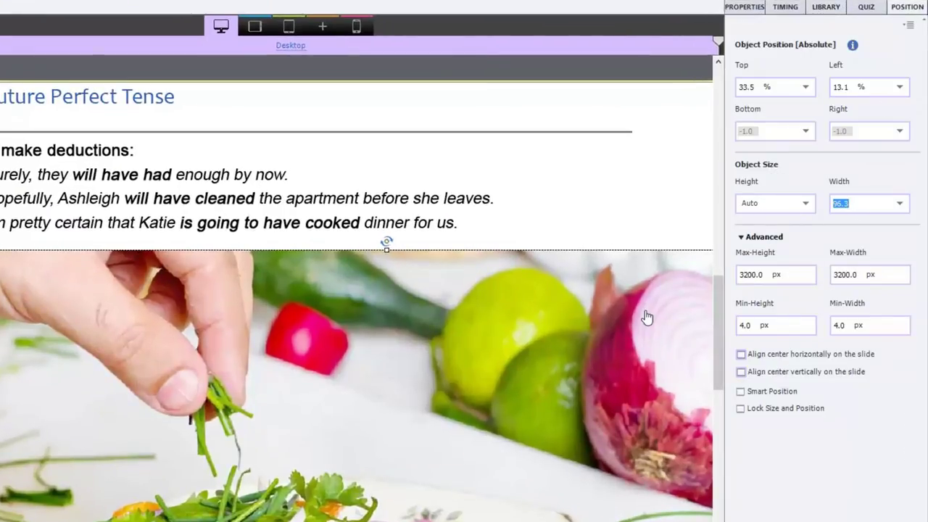
pyautogui.press('Return')
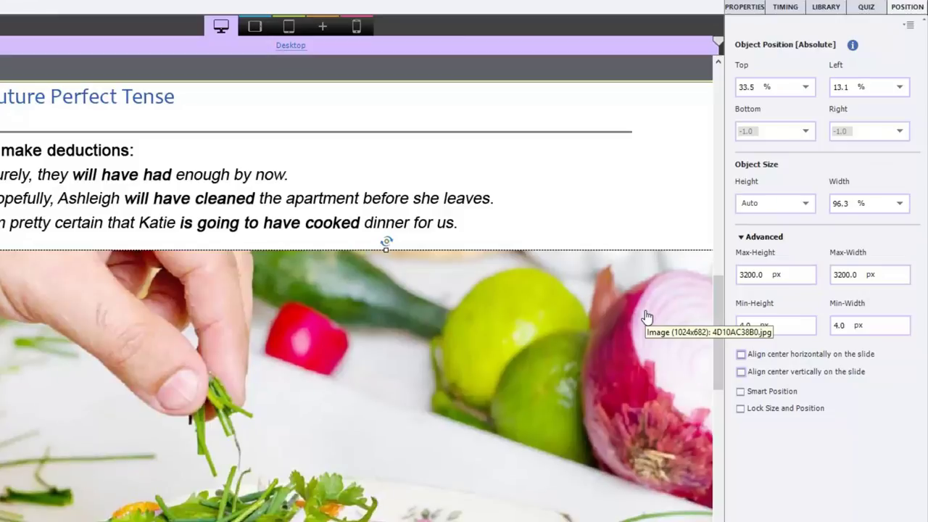
pyautogui.doubleClick(850, 203)
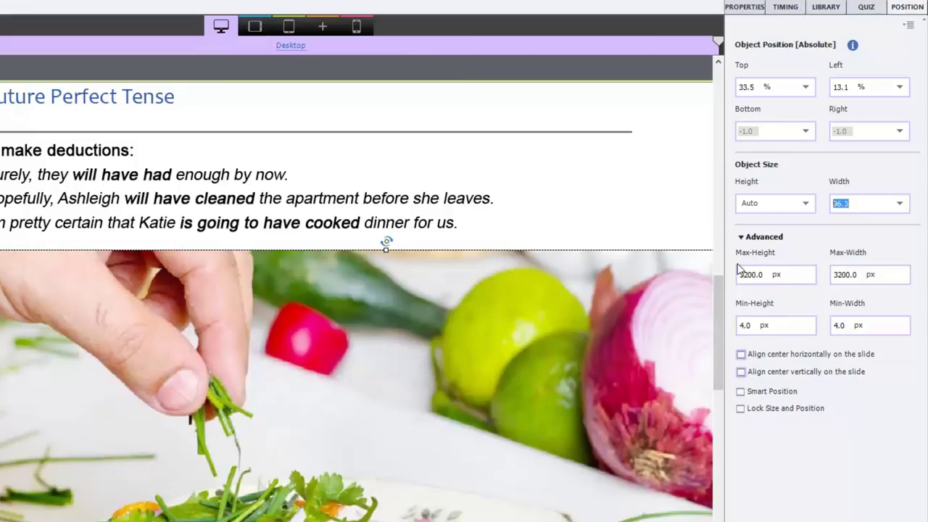
pyautogui.write('78')
pyautogui.press('Return')
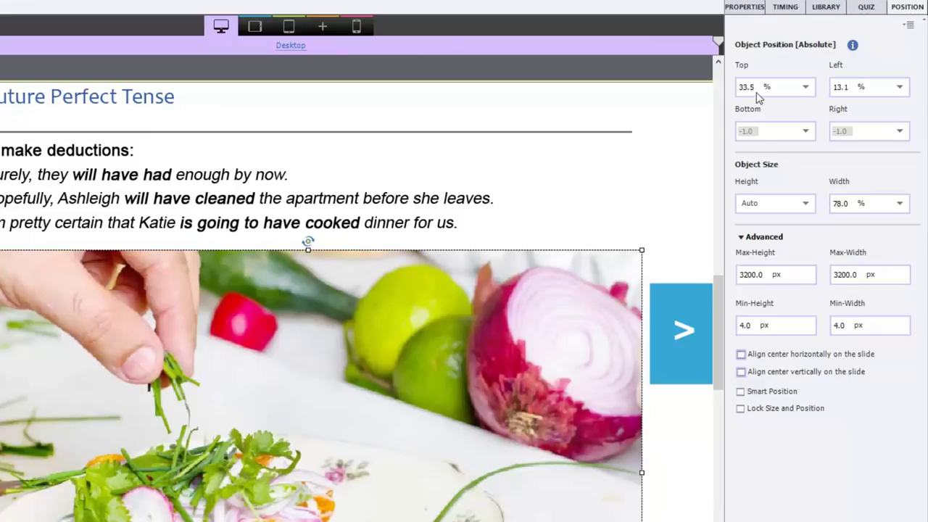
pyautogui.click(741, 353)
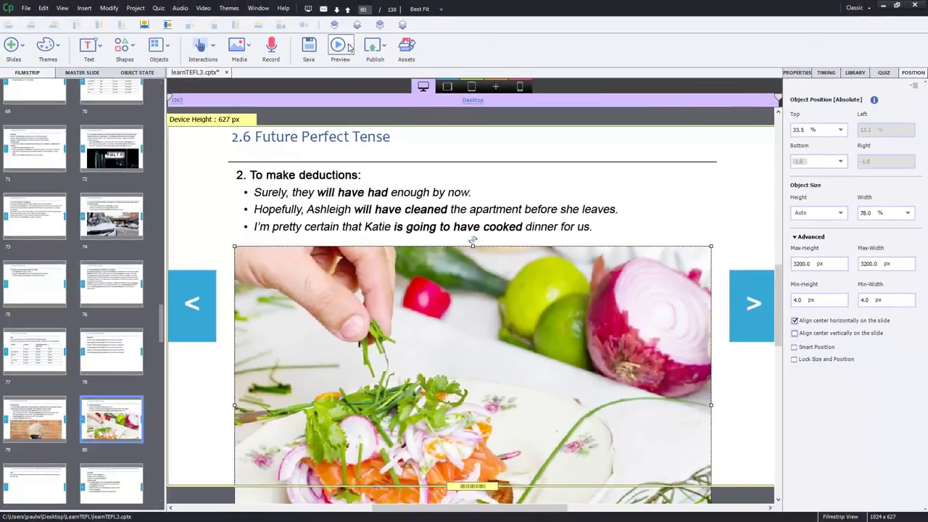
# - Preview the next 5 slides from slide 80, narrow the view from 1063 to the 768 breakpoint, and close the preview
pyautogui.click(339, 46)
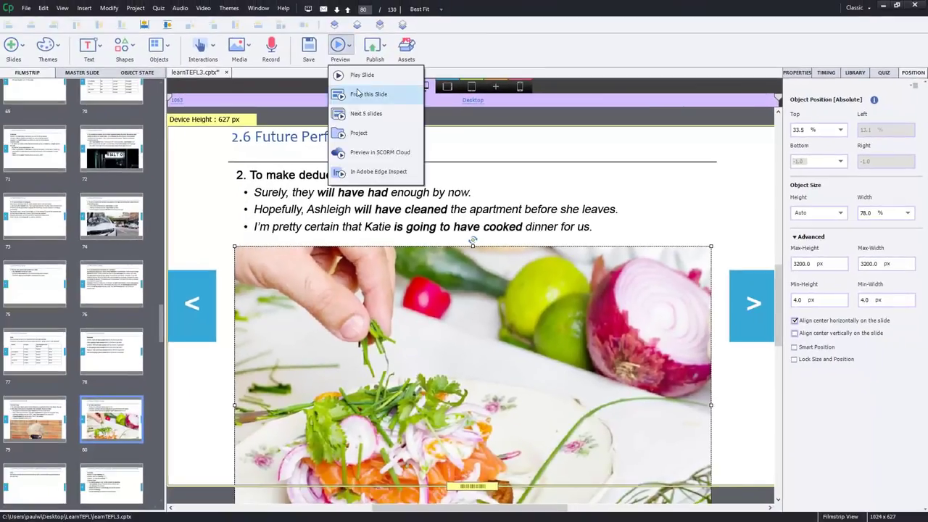
pyautogui.click(360, 111)
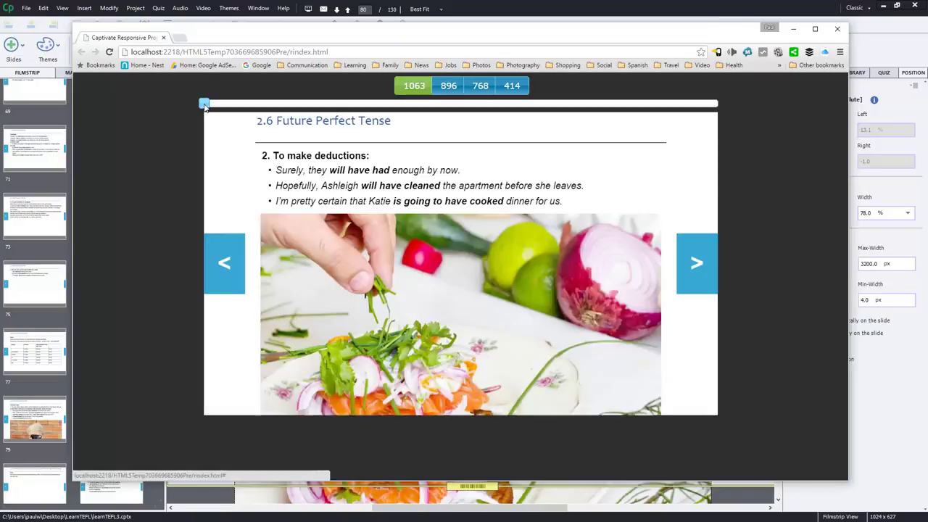
pyautogui.moveTo(205, 105); pyautogui.dragTo(473, 122)
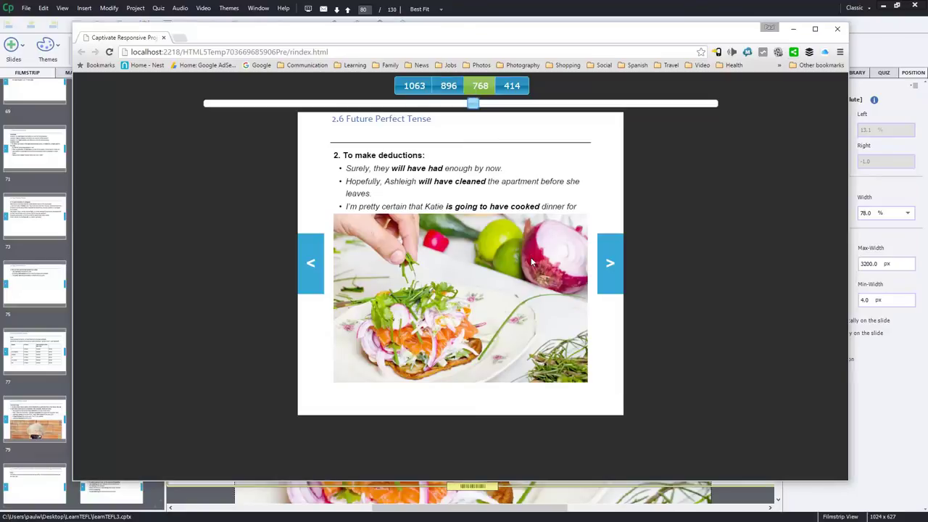
pyautogui.click(836, 31)
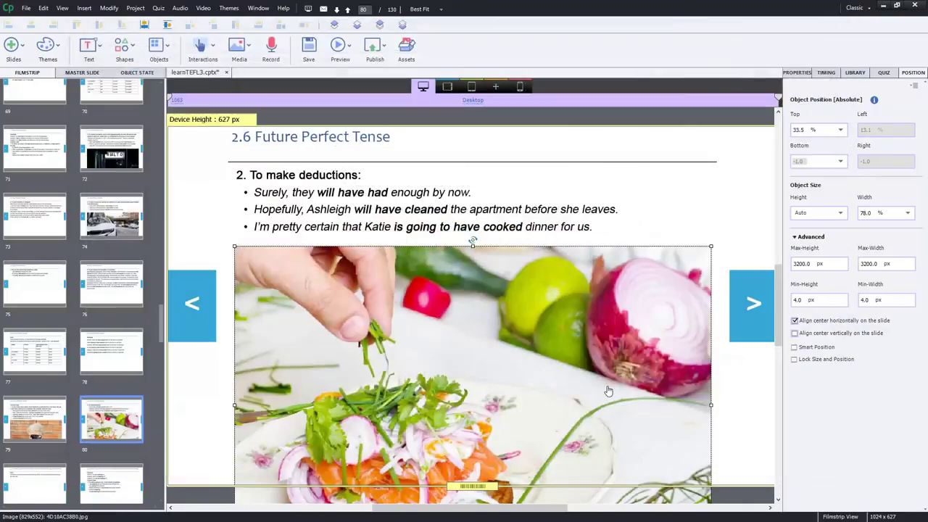
# - In the Tablet Portrait view, extend the bullet text caption downward to a height of about 66.7%
pyautogui.click(472, 86)
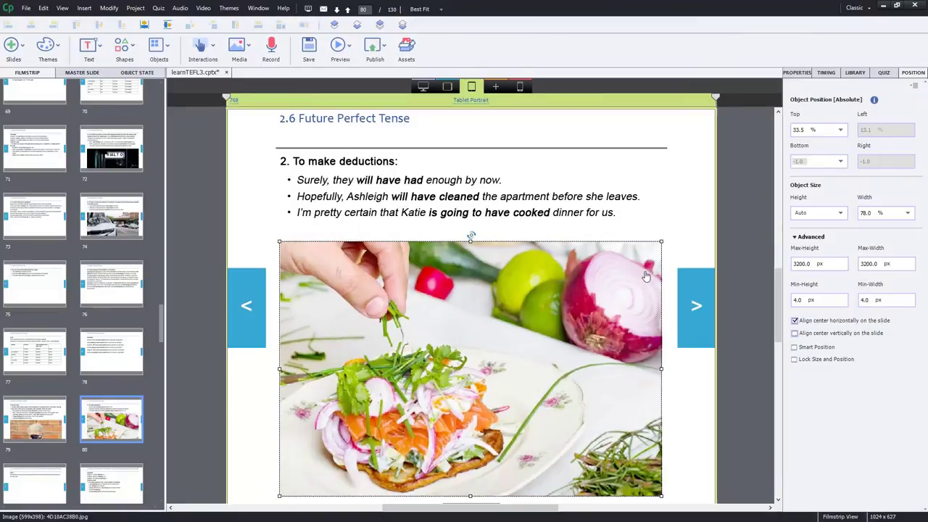
pyautogui.click(513, 216)
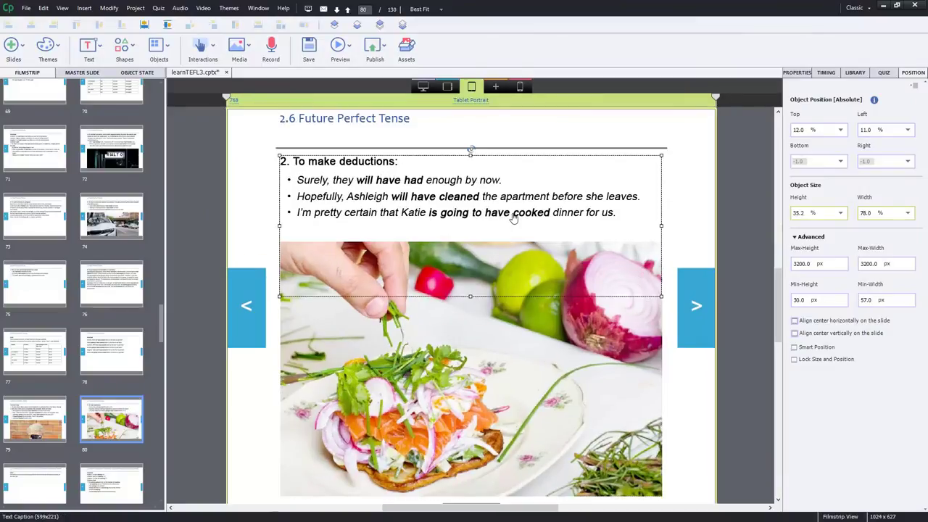
pyautogui.moveTo(471, 296); pyautogui.dragTo(473, 422)
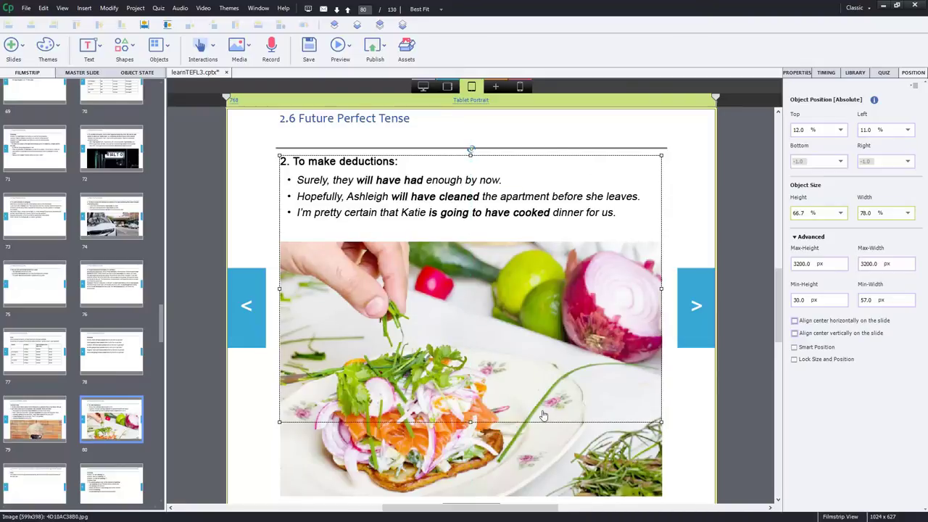
# - Set the food image's top position to 40% in the Tablet Portrait view
pyautogui.click(620, 461)
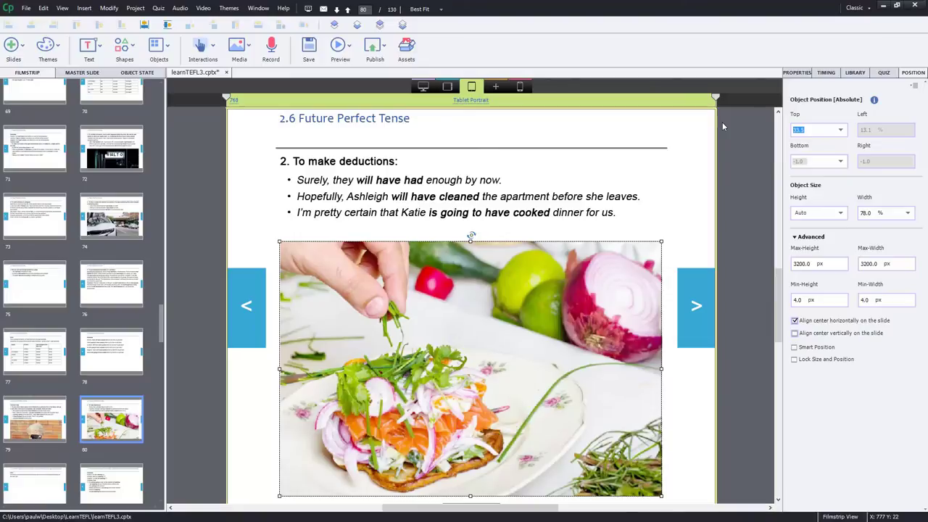
pyautogui.write('40')
pyautogui.press('Return')
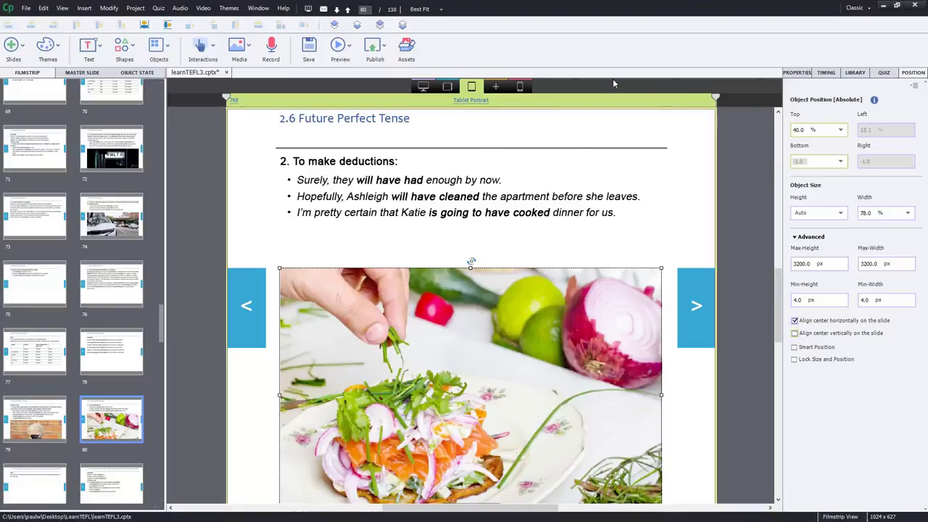
# - Return to the Desktop view, preview the next 5 slides while narrowing through the 768 breakpoint range, and close the preview
pyautogui.click(423, 86)
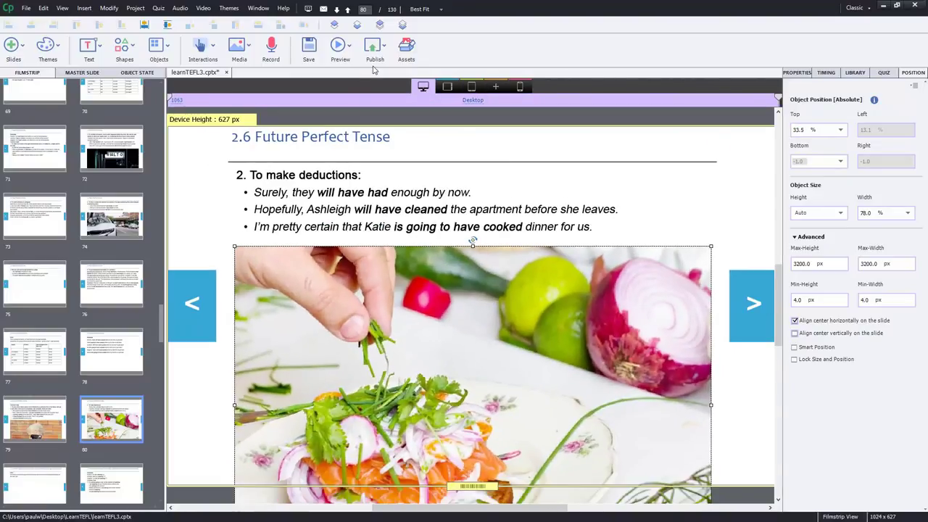
pyautogui.click(341, 48)
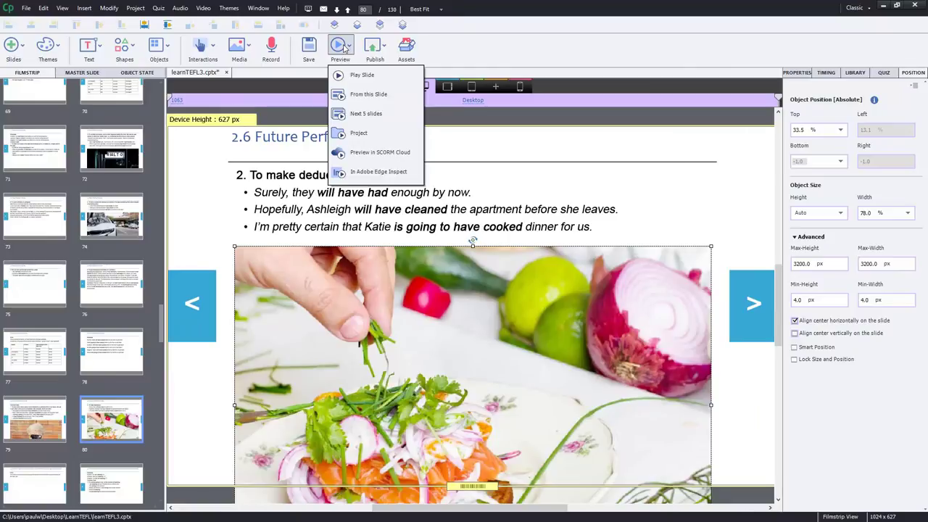
pyautogui.click(366, 113)
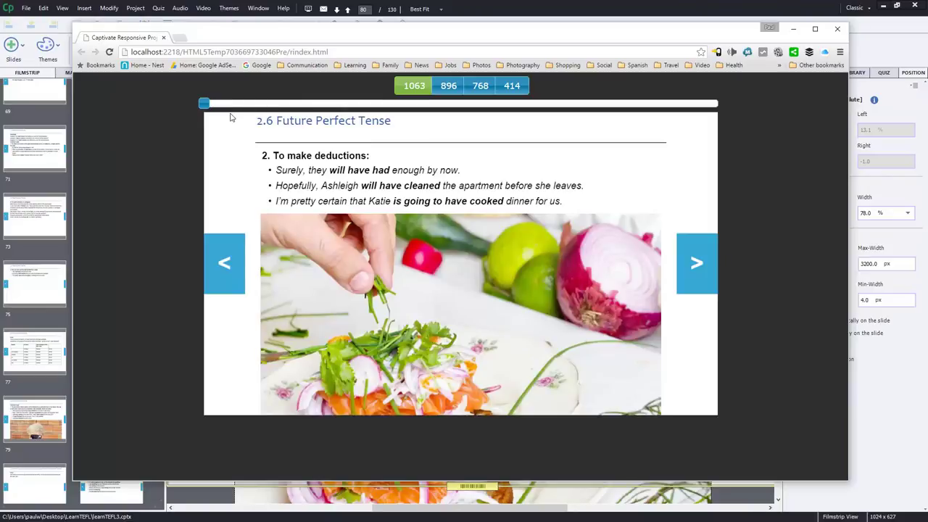
pyautogui.moveTo(204, 103); pyautogui.dragTo(640, 135)
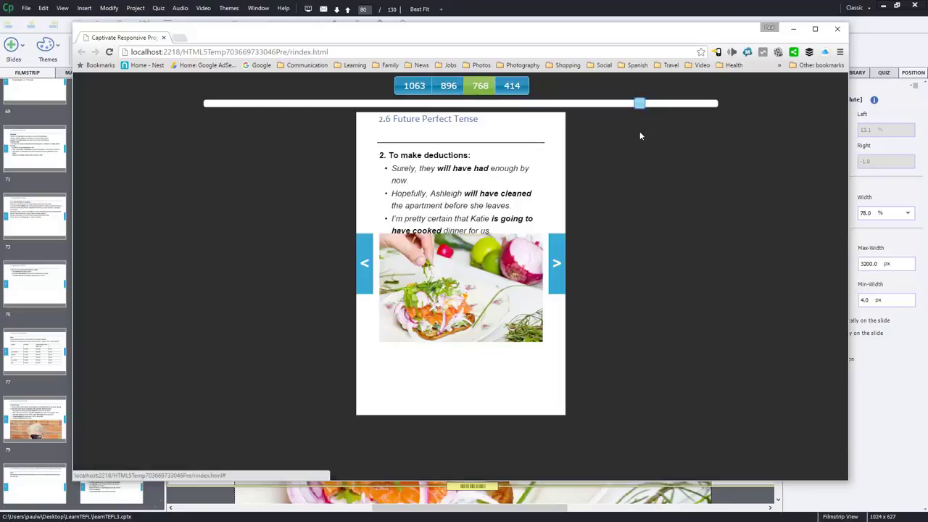
pyautogui.click(837, 29)
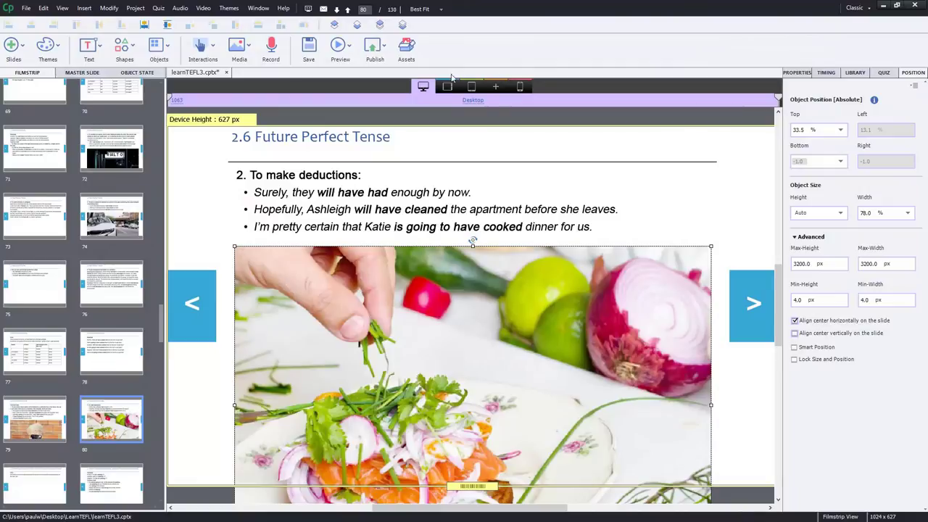
# - Set the food image's top position to 50% in the Tablet Portrait view
pyautogui.click(471, 87)
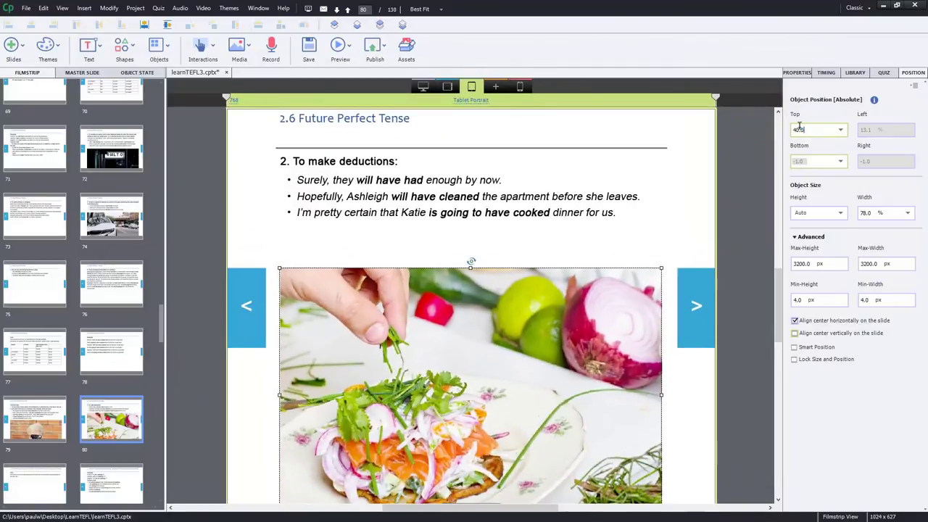
pyautogui.click(800, 128)
pyautogui.write('50')
pyautogui.press('Return')
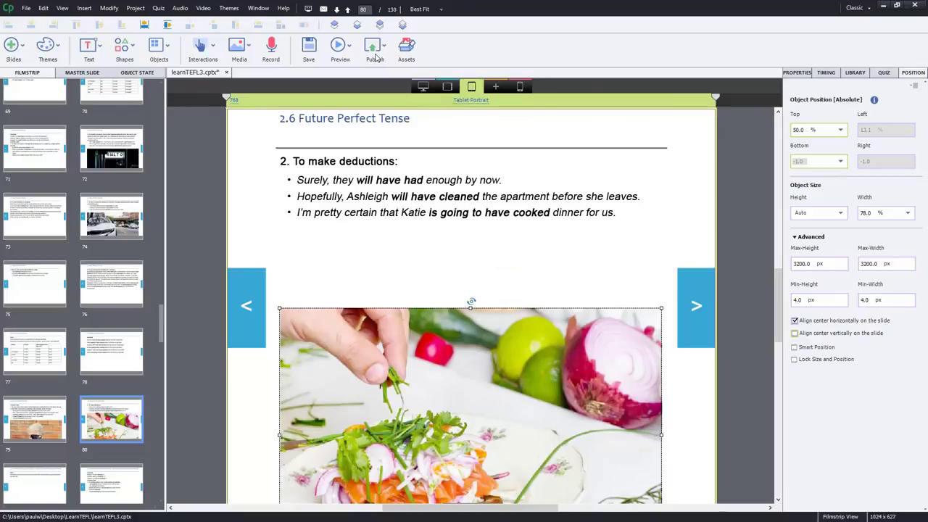
# - Preview the next 5 slides, compare the food image's placement at the 768 and 896 breakpoints, and close the preview
pyautogui.click(351, 48)
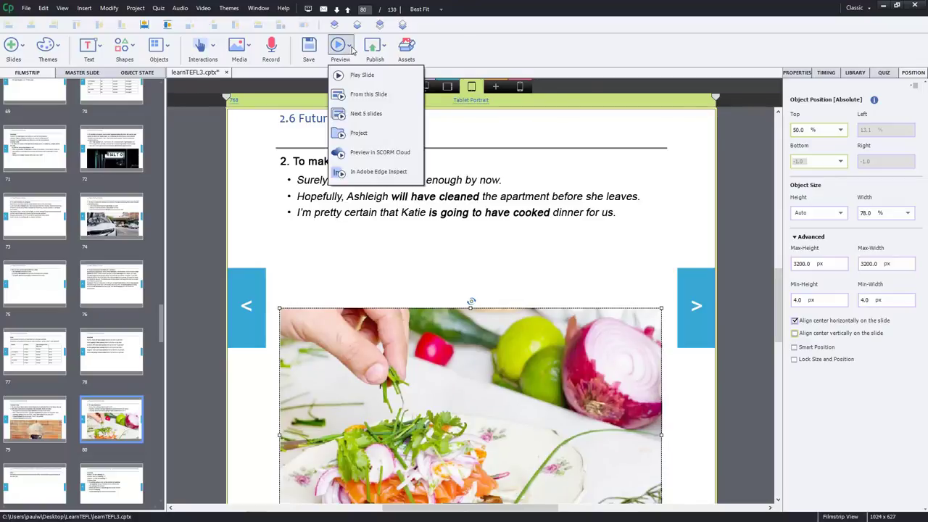
pyautogui.click(385, 120)
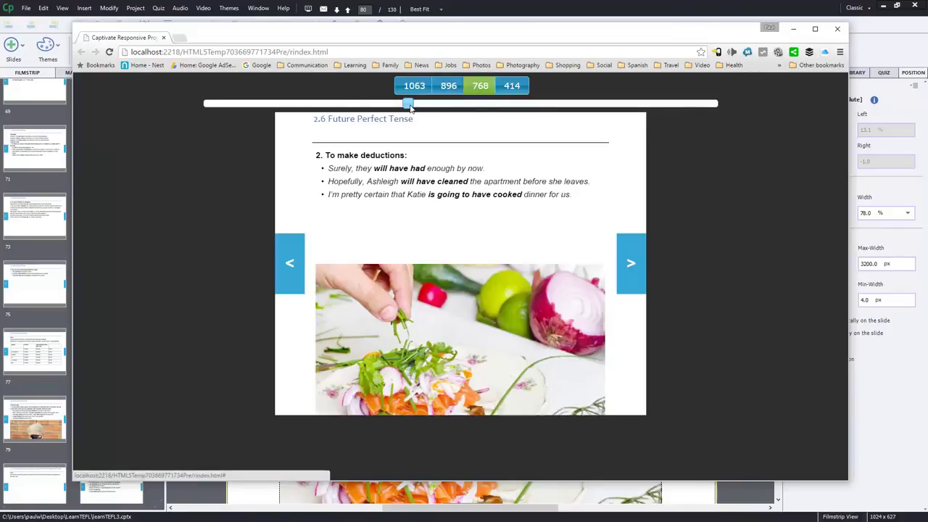
pyautogui.moveTo(408, 103); pyautogui.dragTo(347, 125)
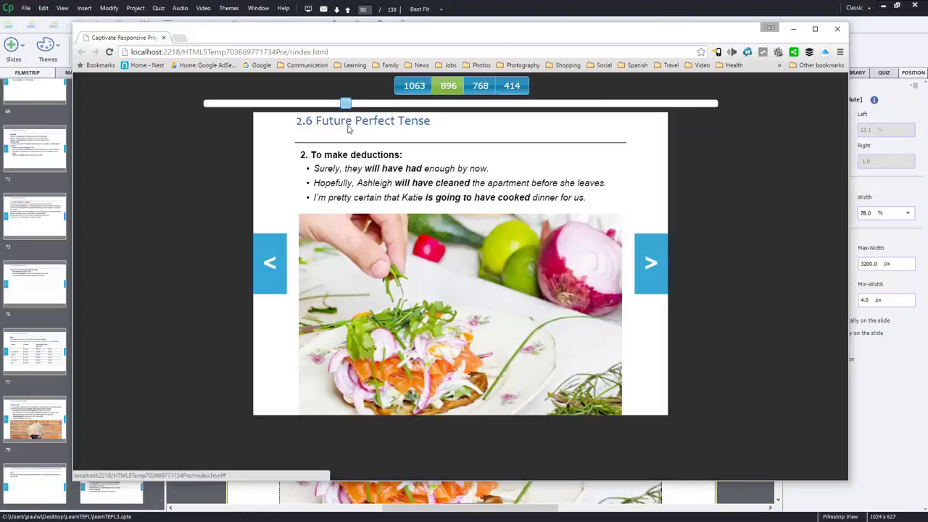
pyautogui.click(837, 29)
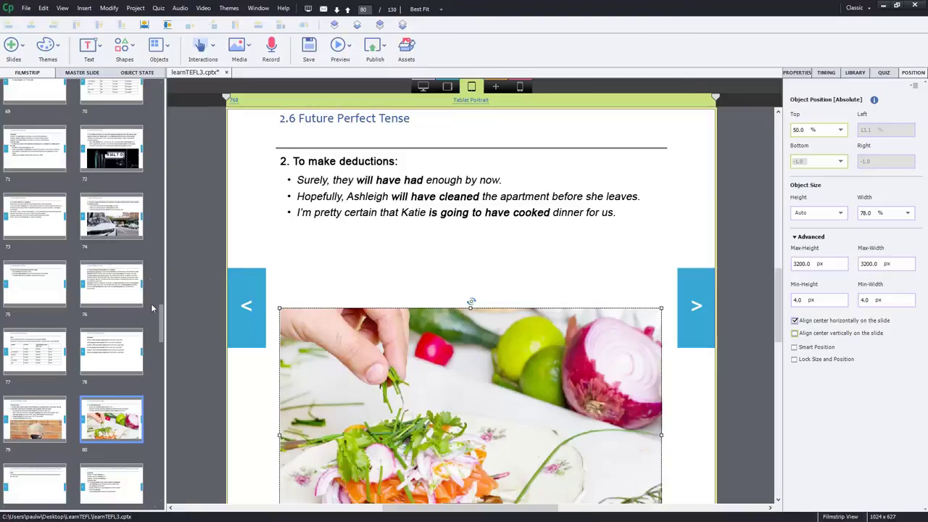
# - Open slide 74 and examine the car image's position settings in the Desktop, Custom Tablet and Tablet Portrait views
pyautogui.click(123, 226)
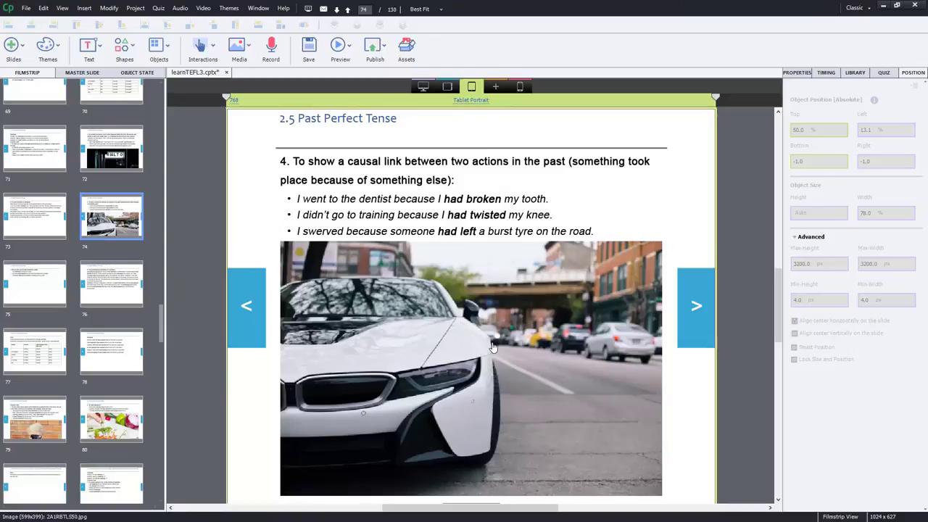
pyautogui.click(423, 86)
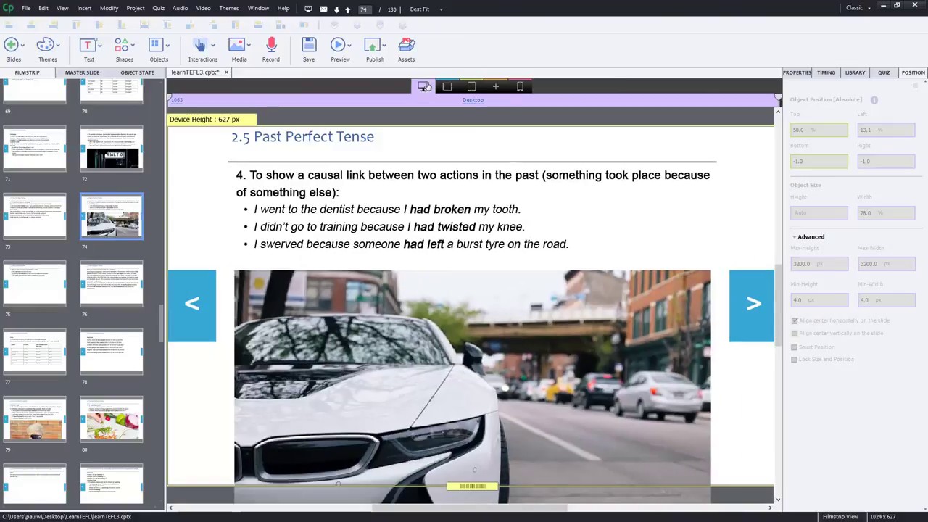
pyautogui.click(467, 321)
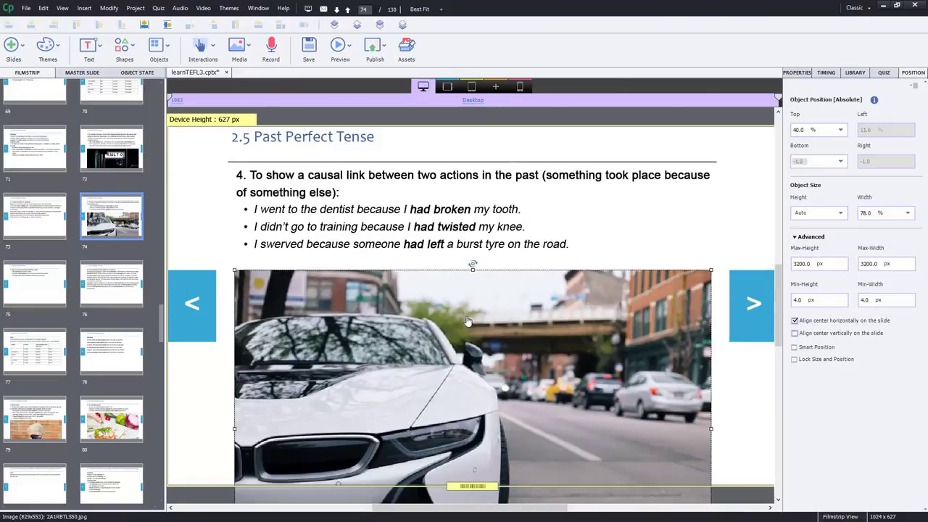
pyautogui.click(452, 87)
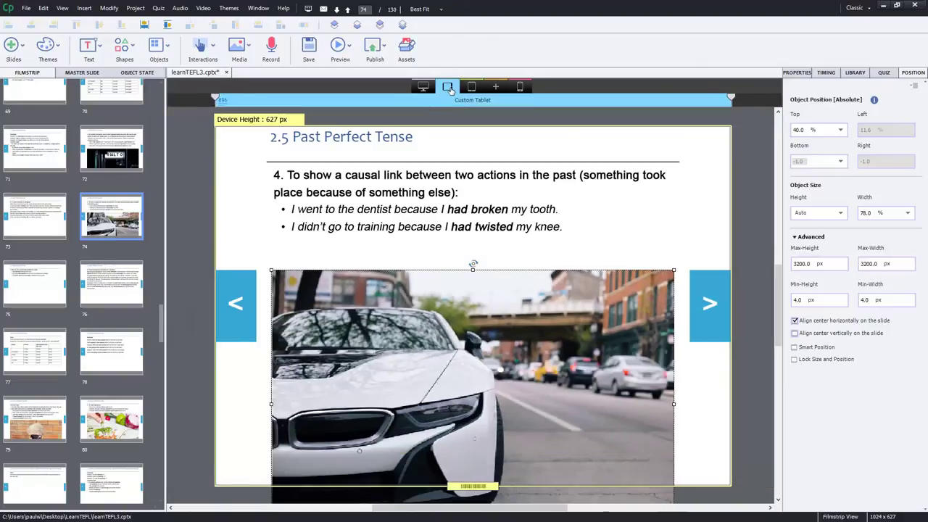
pyautogui.click(470, 87)
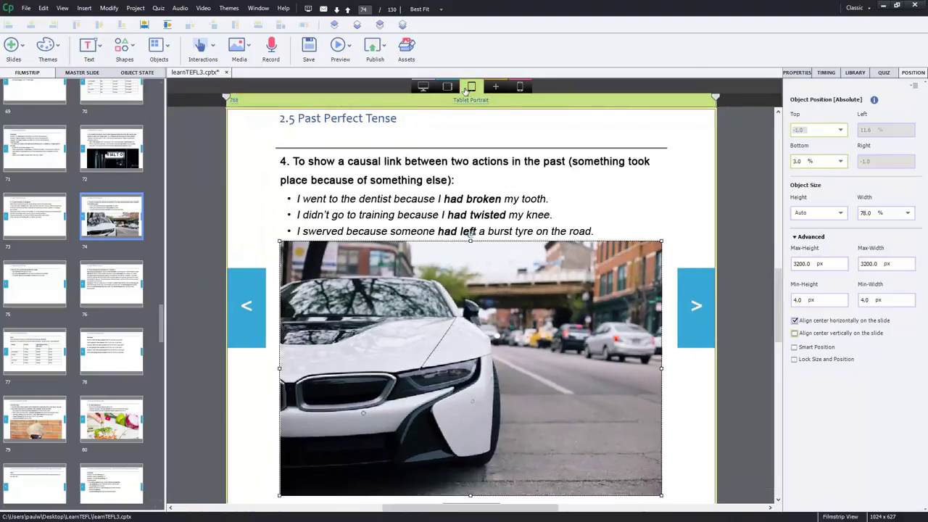
# - Preview the next 5 slides from slide 74 in the Desktop view, narrowing through the 896 breakpoint down to 414
pyautogui.click(423, 87)
pyautogui.click(340, 47)
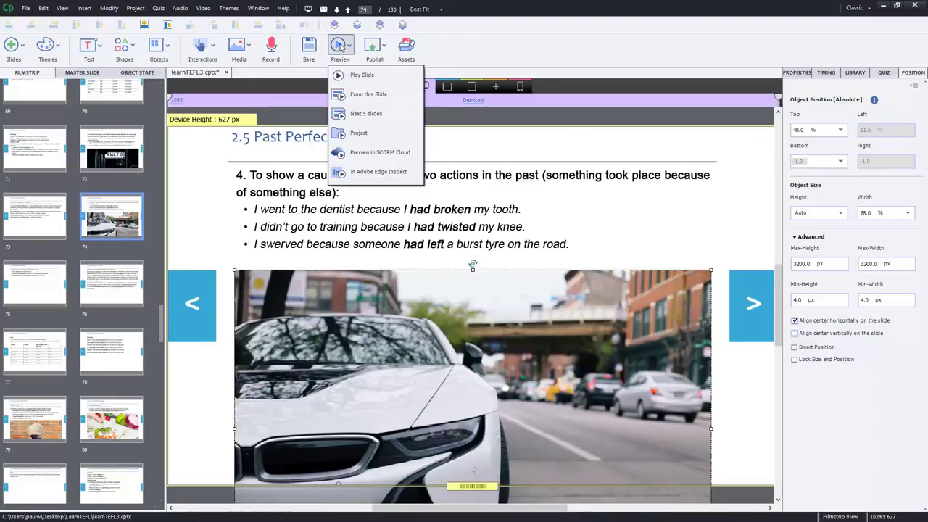
pyautogui.click(366, 113)
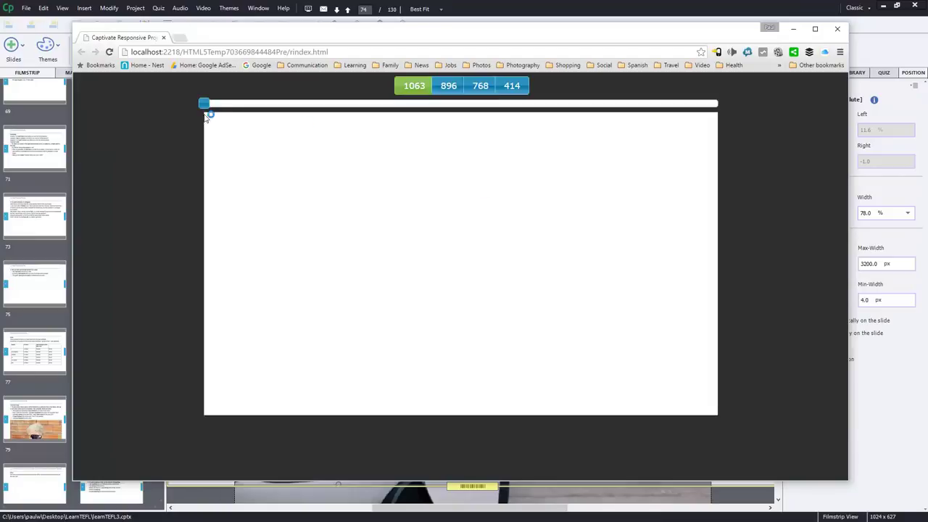
pyautogui.moveTo(203, 104); pyautogui.dragTo(333, 113)
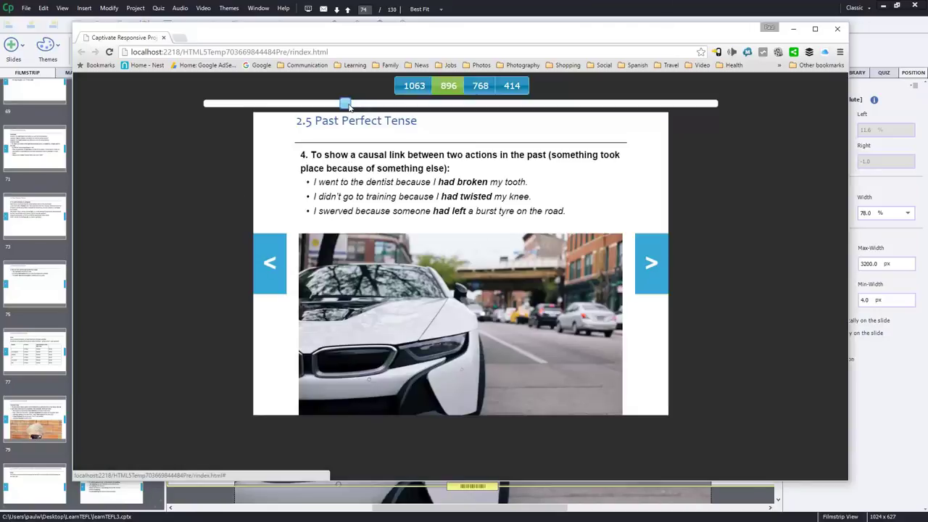
pyautogui.moveTo(349, 106); pyautogui.dragTo(738, 119)
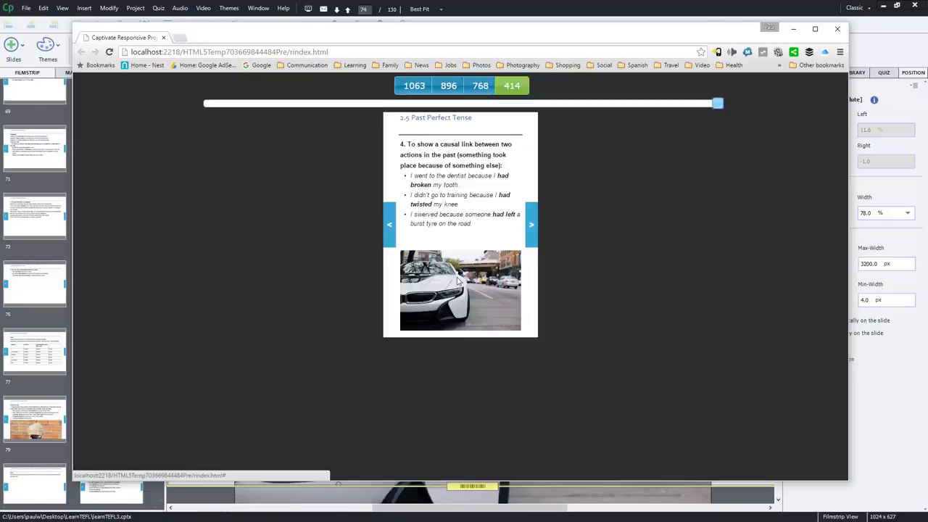